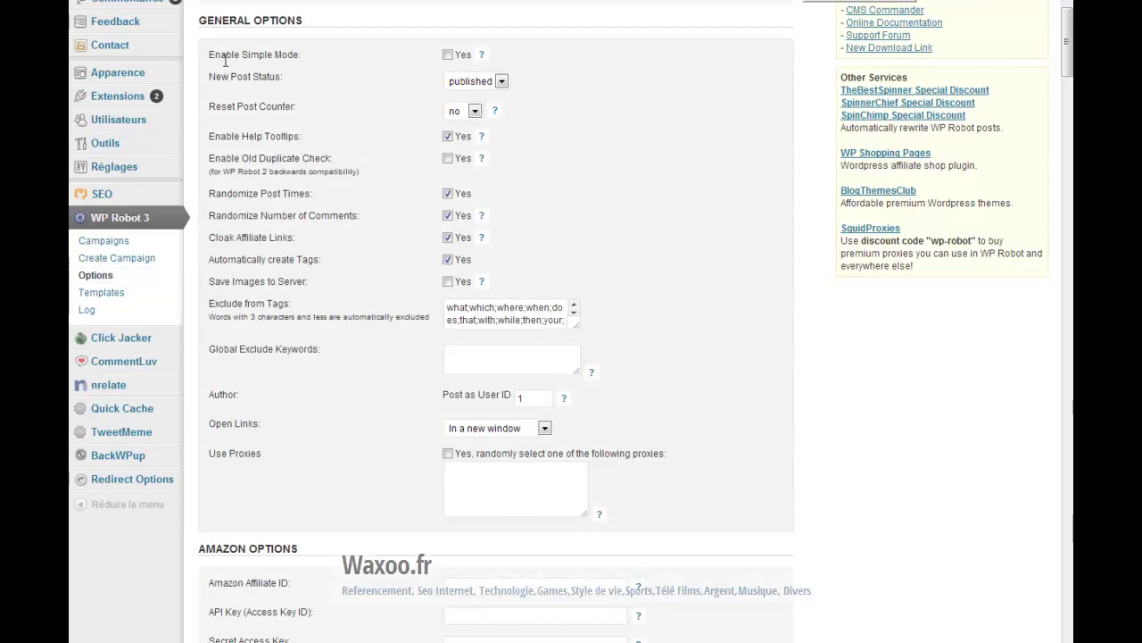
Step: Review the general options of WP Robot 3, including affiliate link cloaking and the proxy settings
mouse_move(491, 119)
left_click_drag(209, 237, 323, 285)
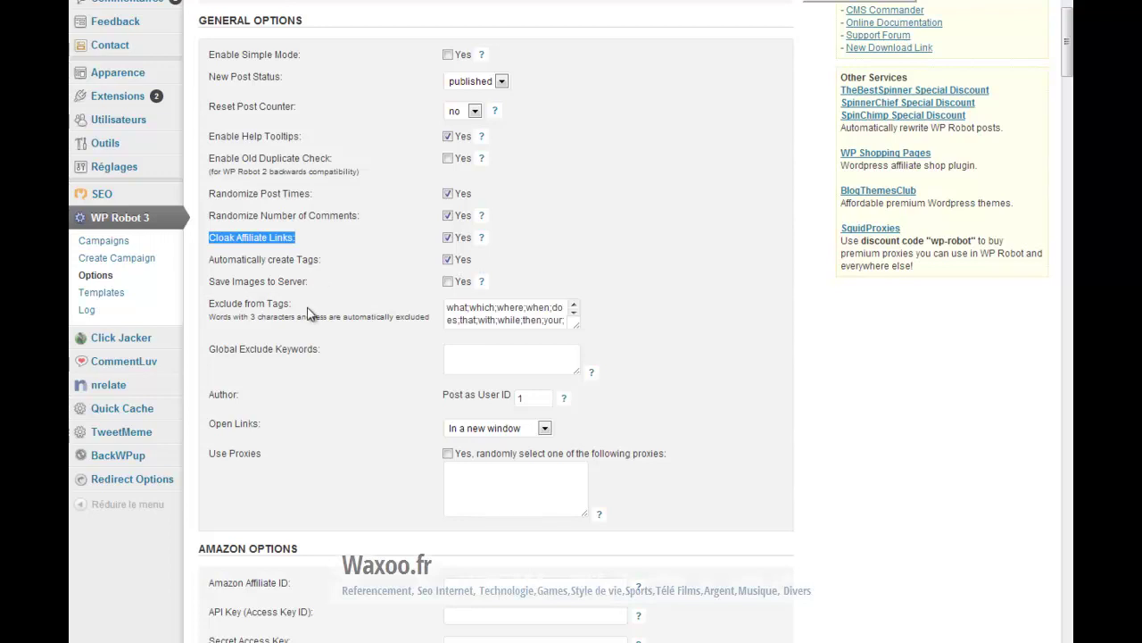
scroll(350, 472, "down", 2)
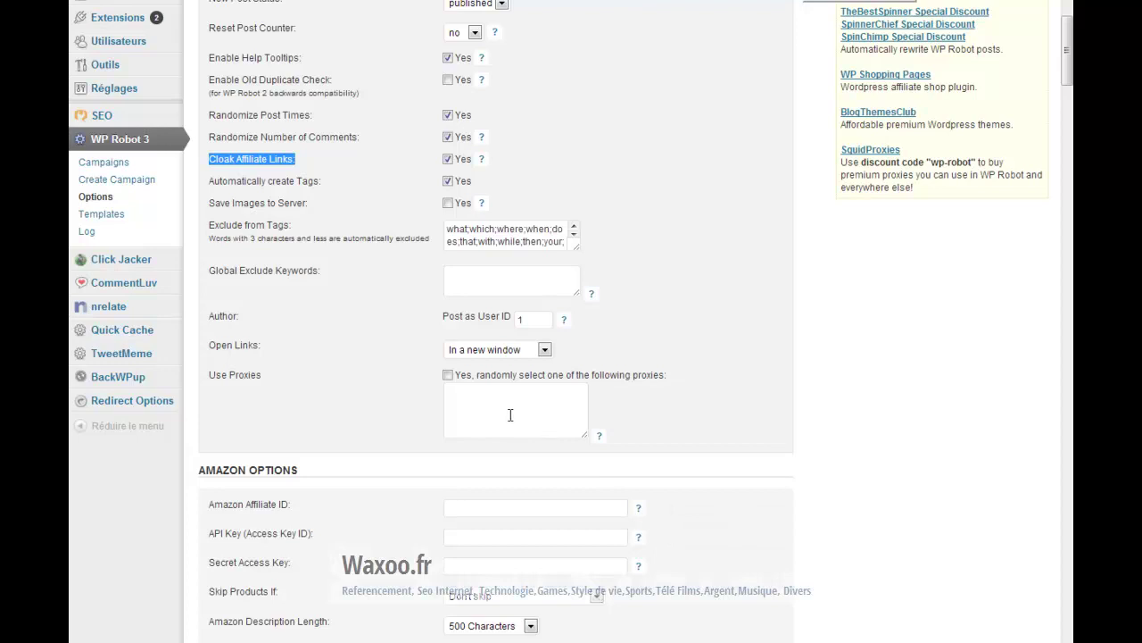
left_click(668, 425)
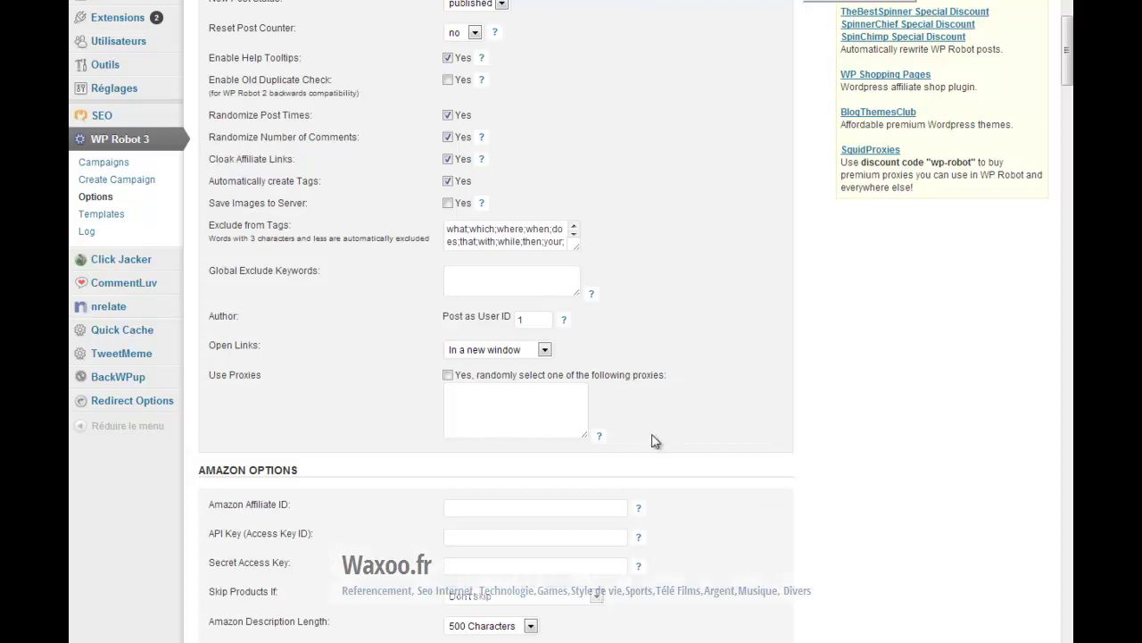
Step: Examine the Amazon options, including the affiliate ID, API key and secret access key fields
scroll(647, 433, "down", 1)
double_click(239, 391)
triple_click(239, 391)
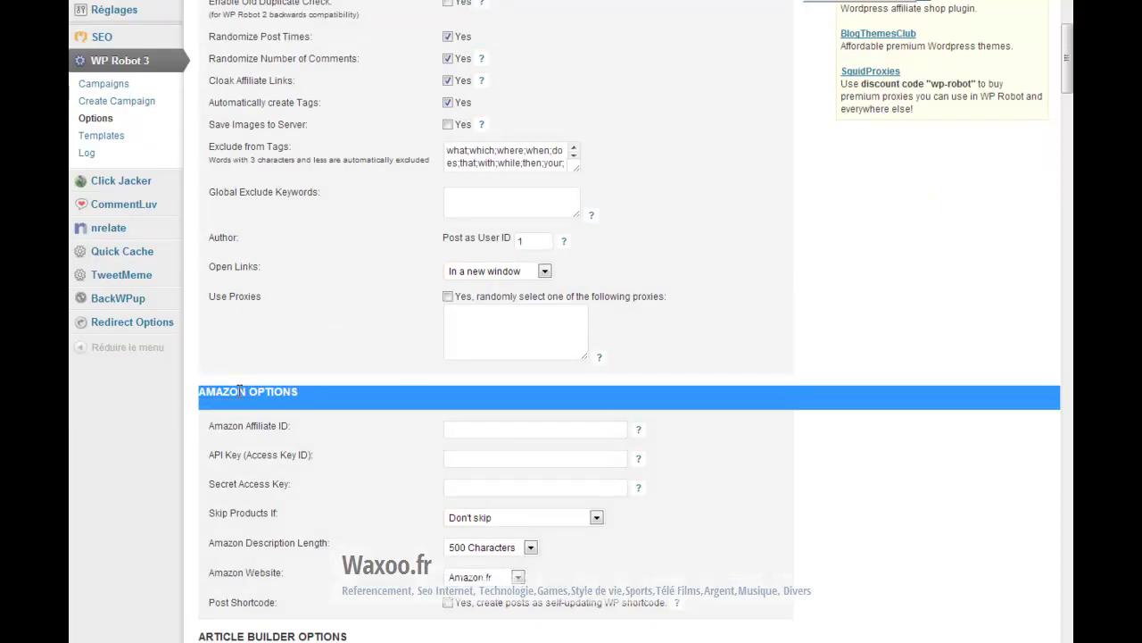
left_click(486, 429)
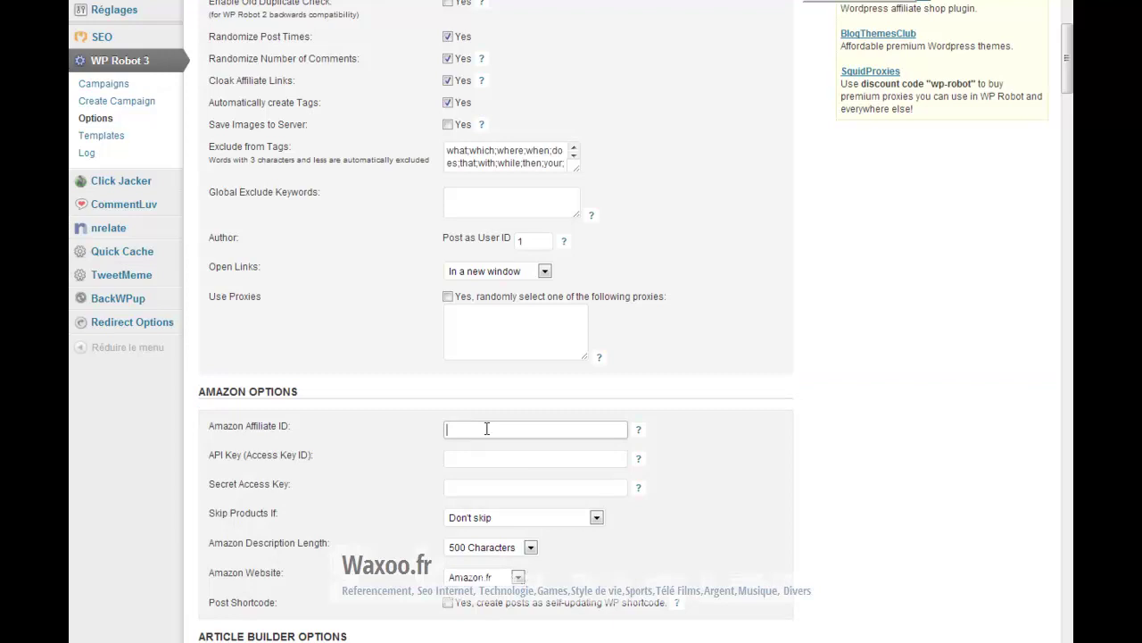
left_click(466, 456)
left_click(402, 471)
scroll(381, 525, "down", 2)
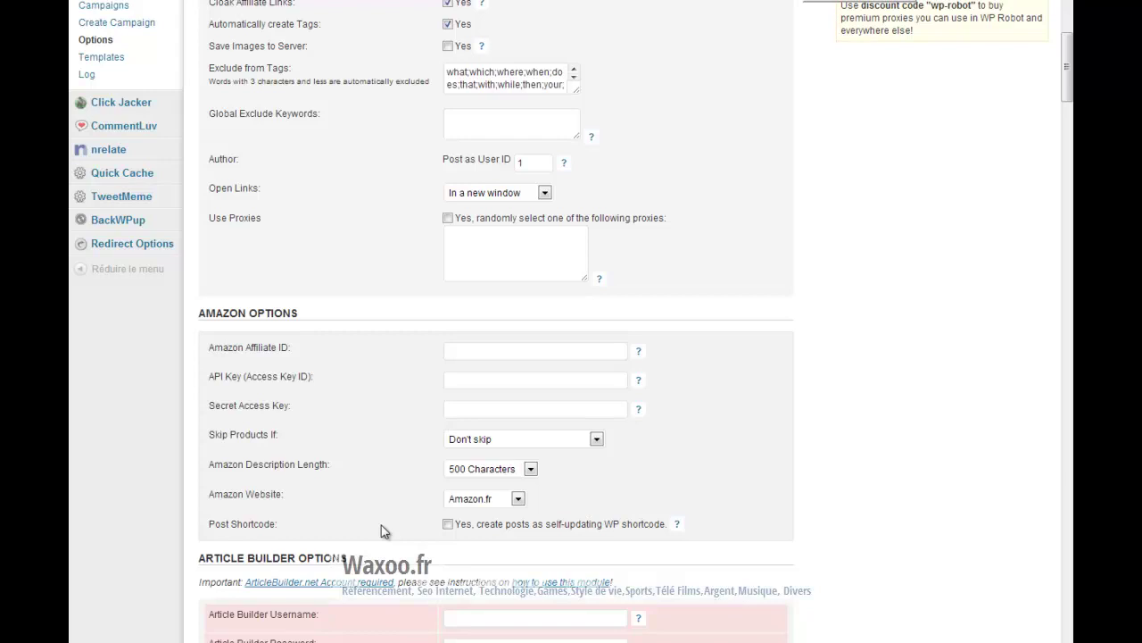
Step: Review the Article Builder, Article, Clickbank and eBay module options
scroll(382, 531, "down", 4)
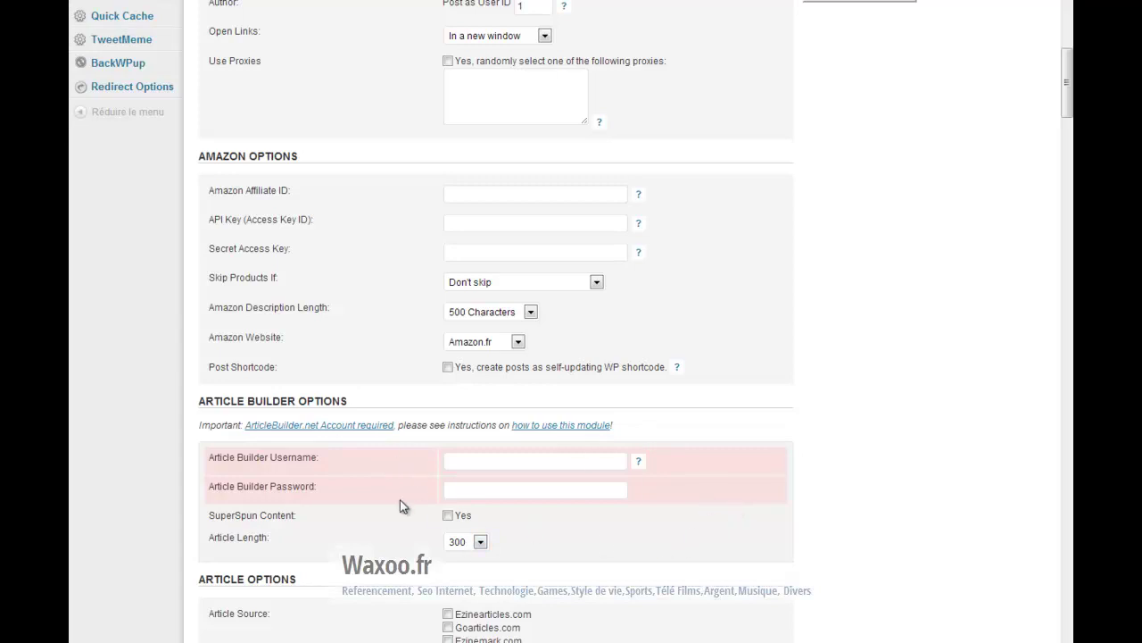
mouse_move(596, 453)
scroll(863, 548, "down", 3)
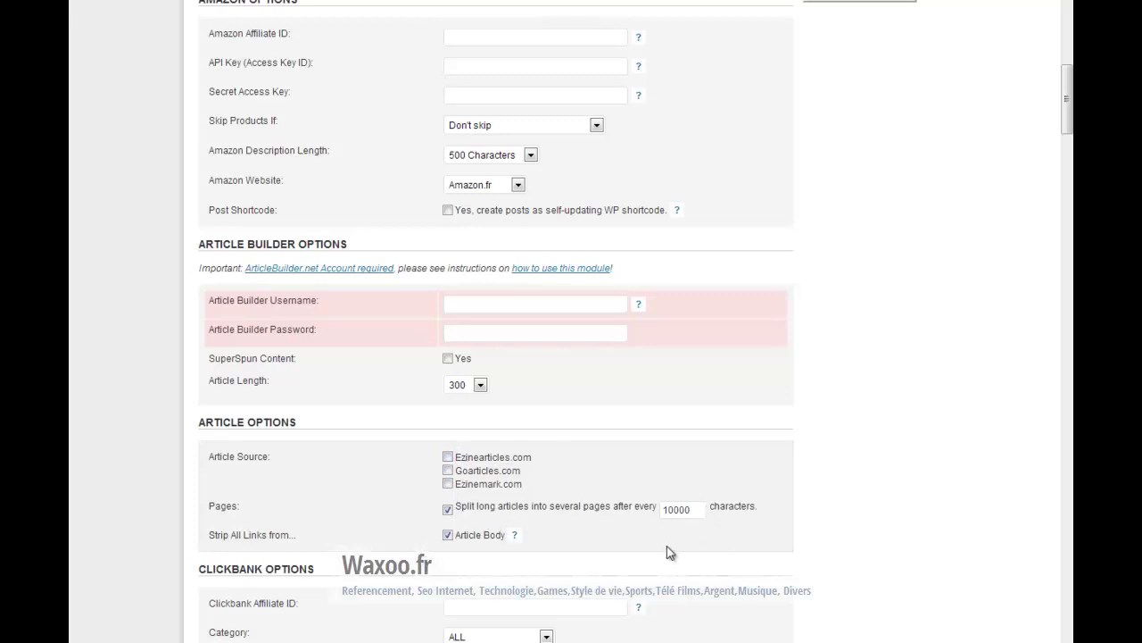
scroll(670, 550, "down", 1)
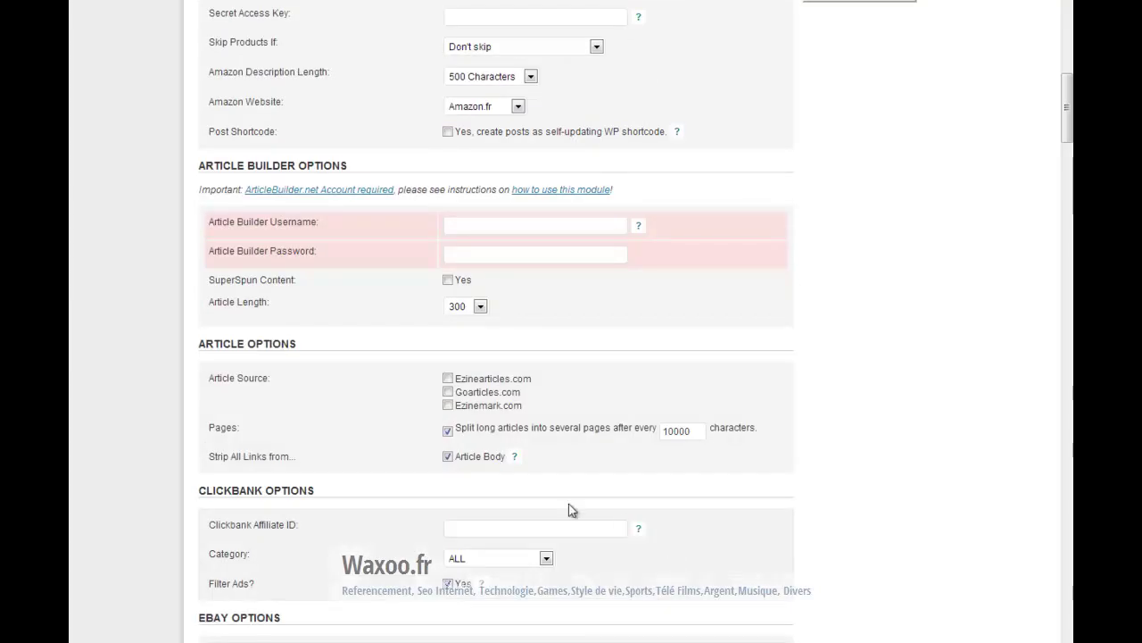
scroll(191, 509, "down", 1)
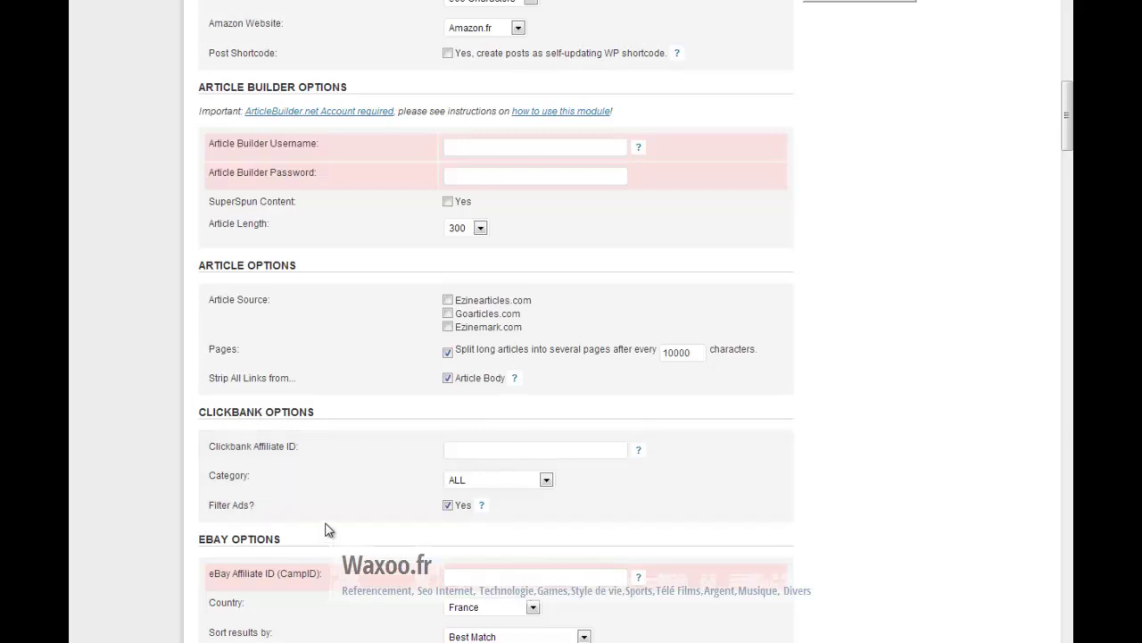
scroll(327, 531, "down", 1)
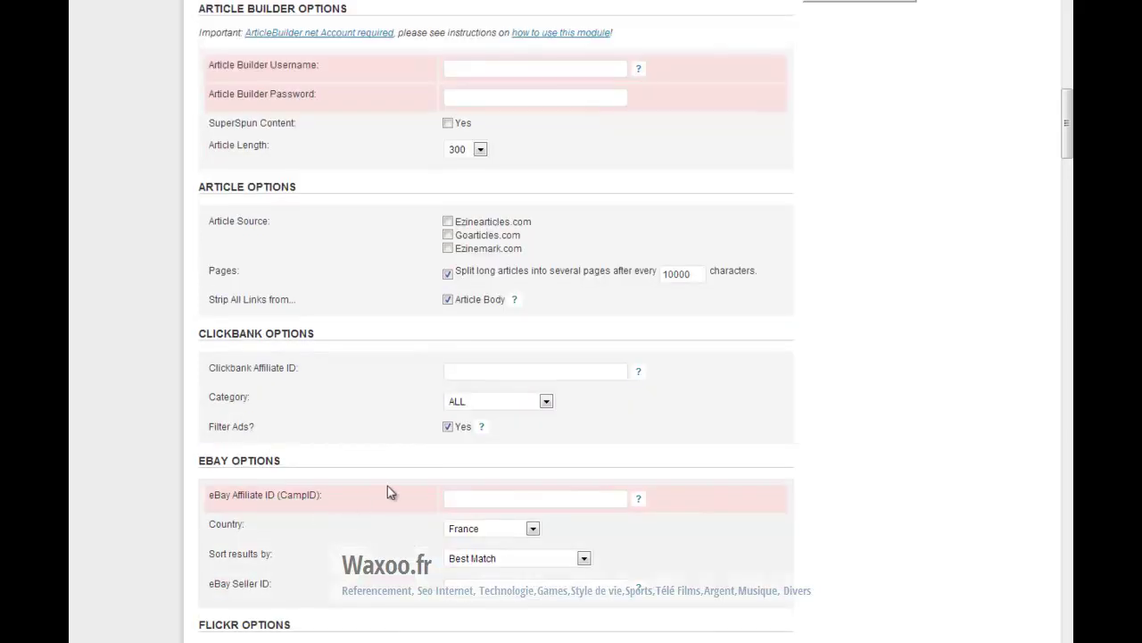
scroll(387, 485, "down", 1)
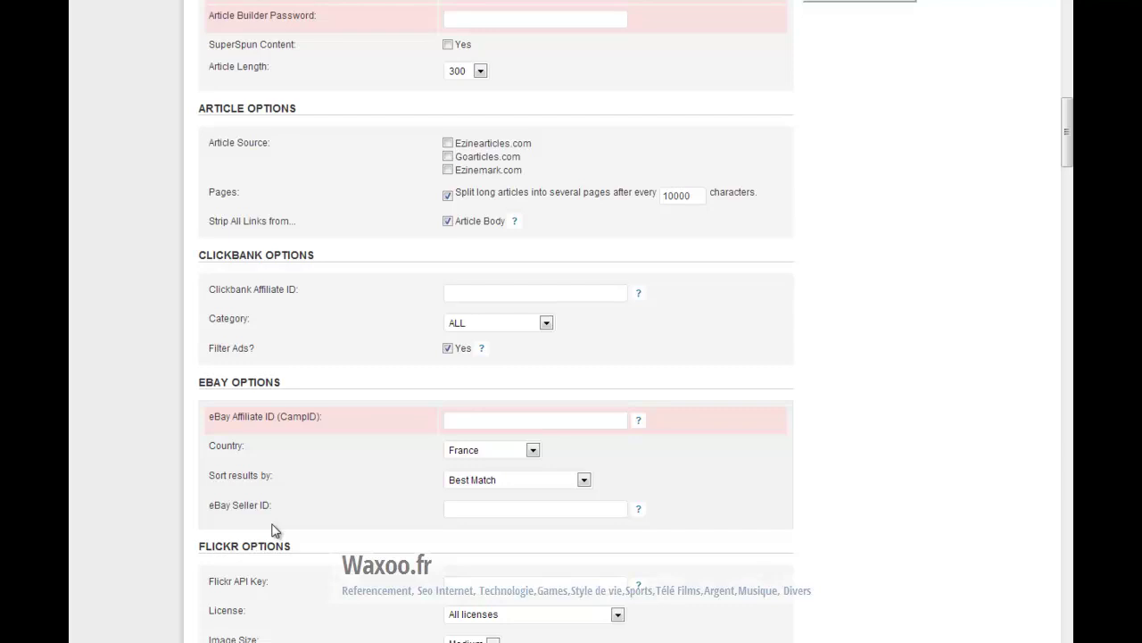
Step: Review the Flickr and Yahoo Answers options, including the Yahoo Application ID field
scroll(272, 530, "down", 3)
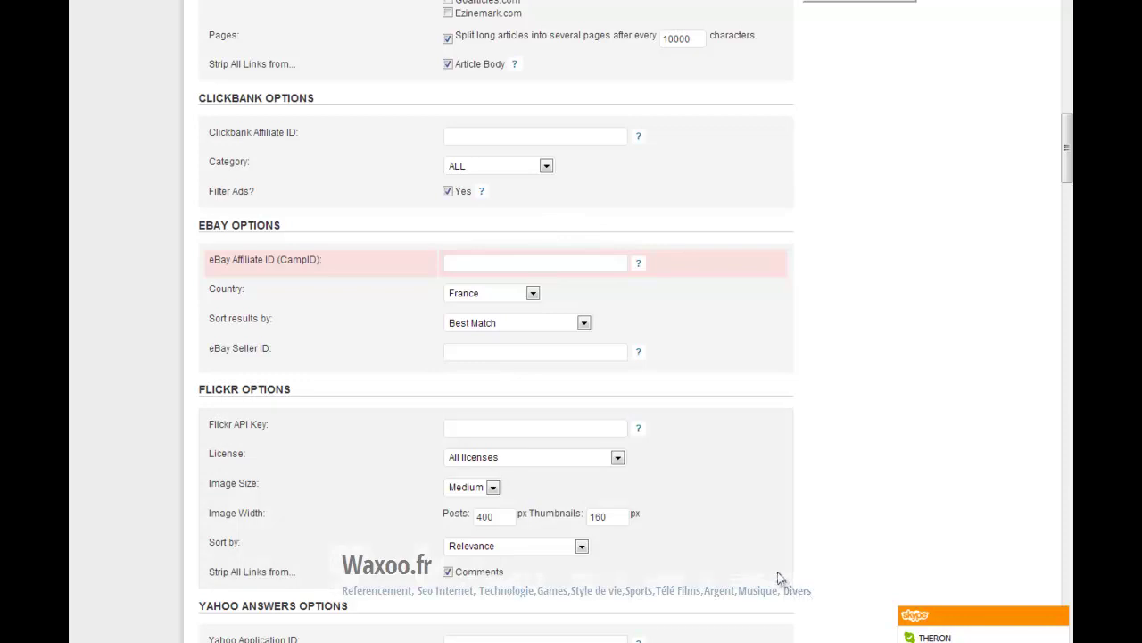
scroll(778, 578, "down", 1)
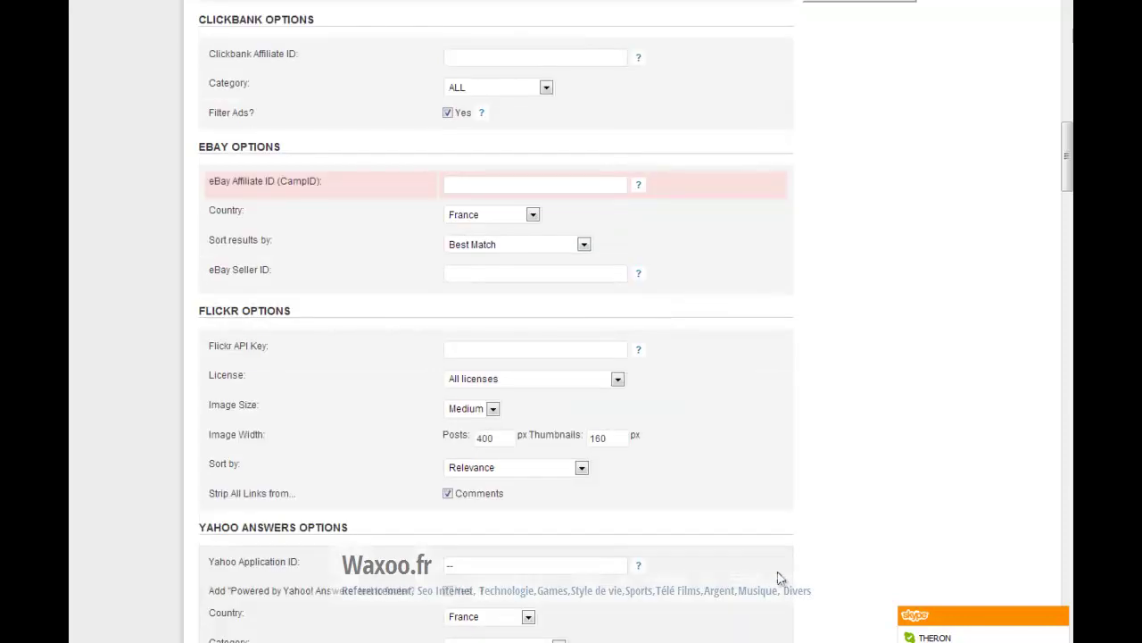
scroll(778, 577, "down", 1)
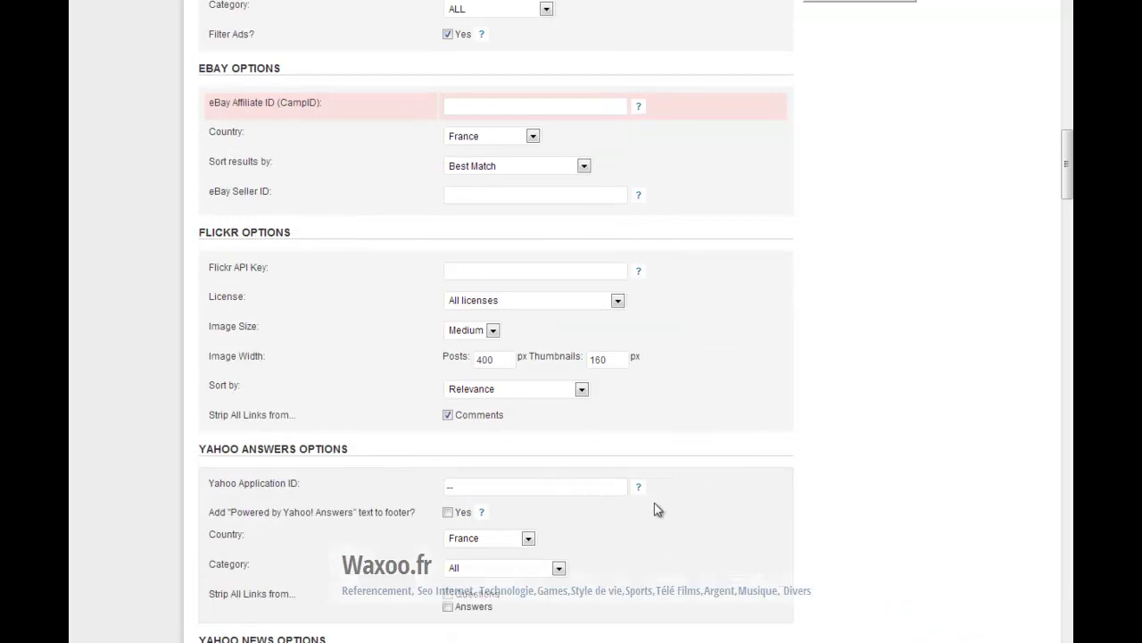
double_click(510, 489)
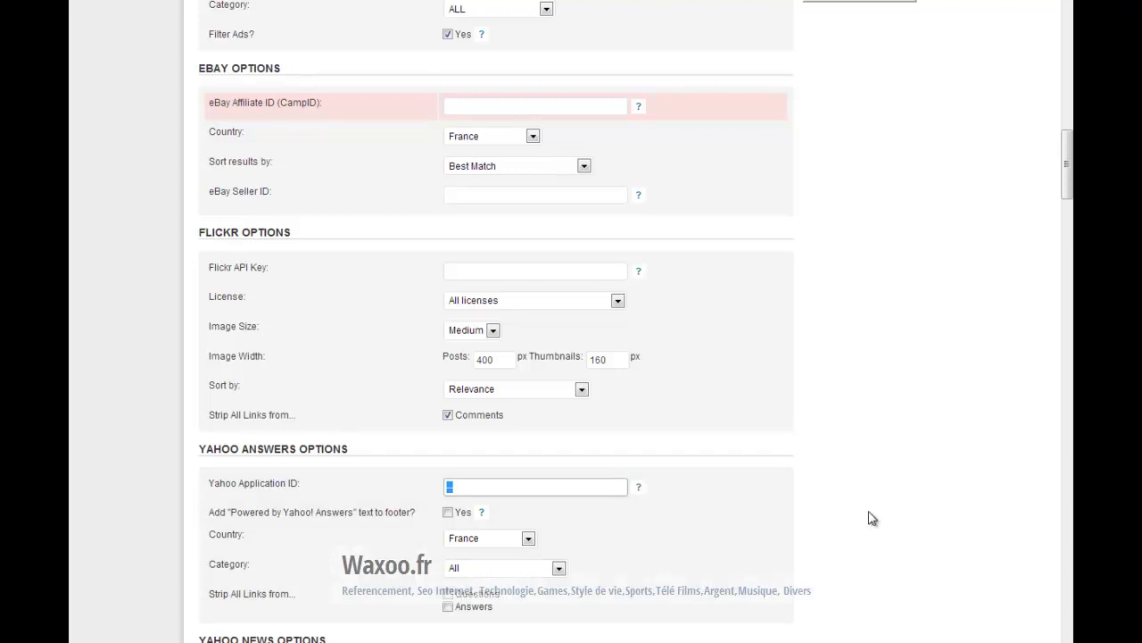
left_click(791, 528)
scroll(791, 527, "down", 1)
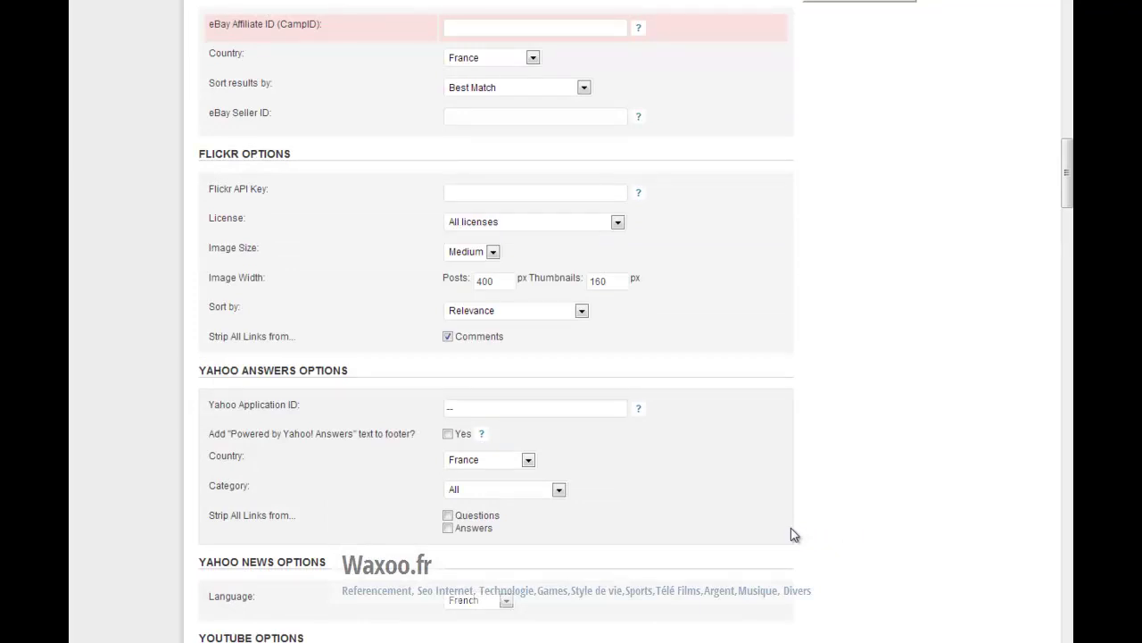
scroll(794, 527, "down", 3)
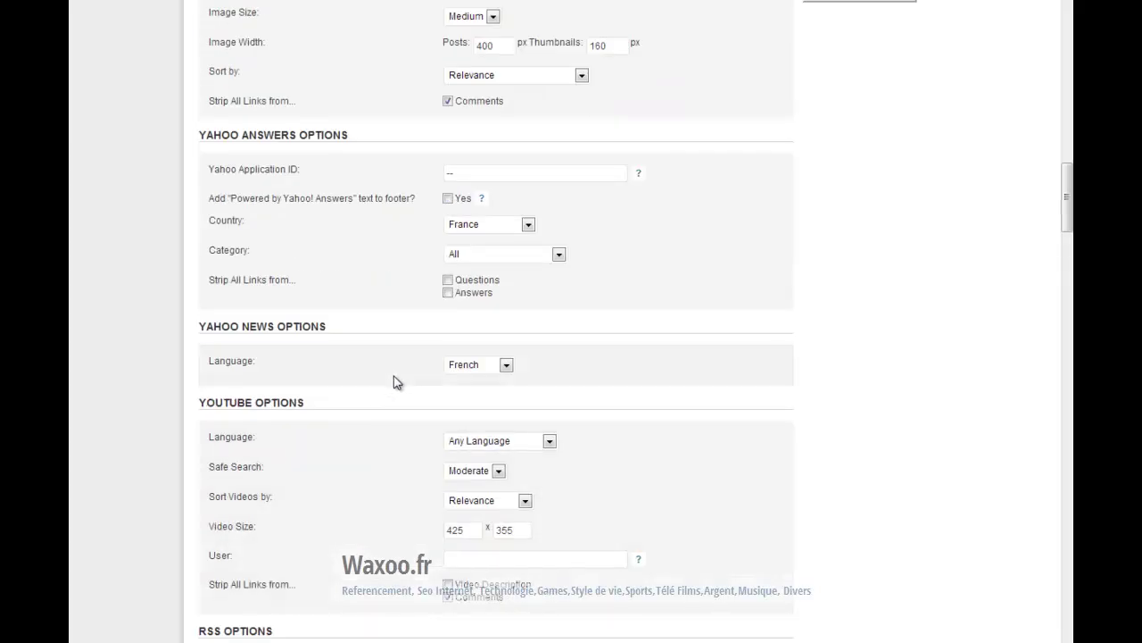
Step: Review the Yahoo News, YouTube and RSS options and inspect the choices for when a translation fails
scroll(456, 463, "up", 2)
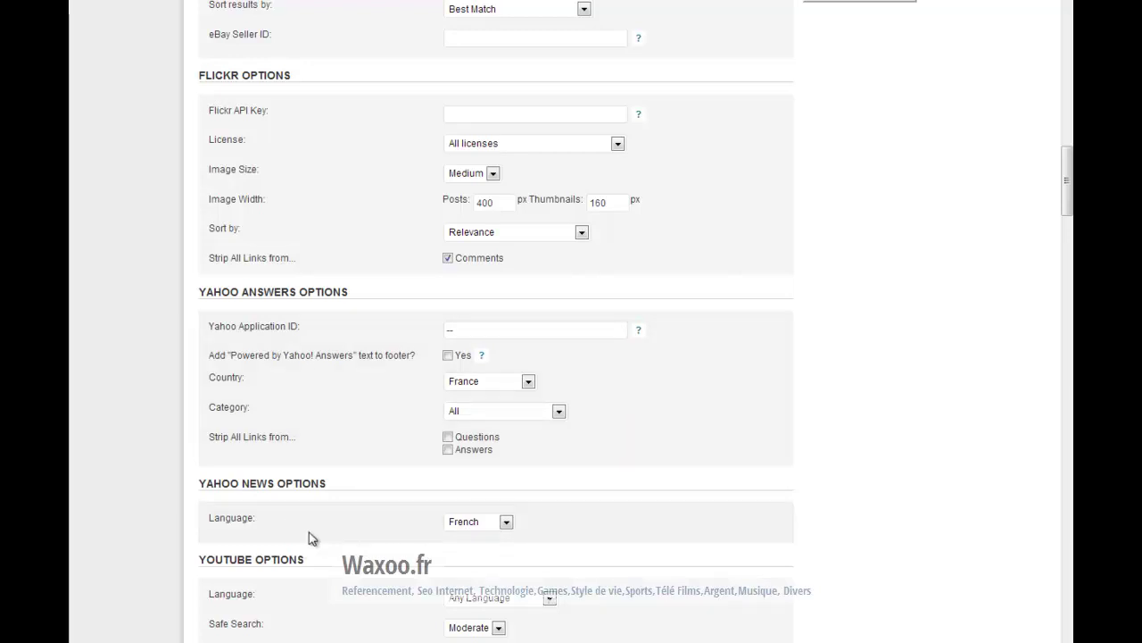
scroll(308, 532, "down", 2)
scroll(312, 538, "down", 1)
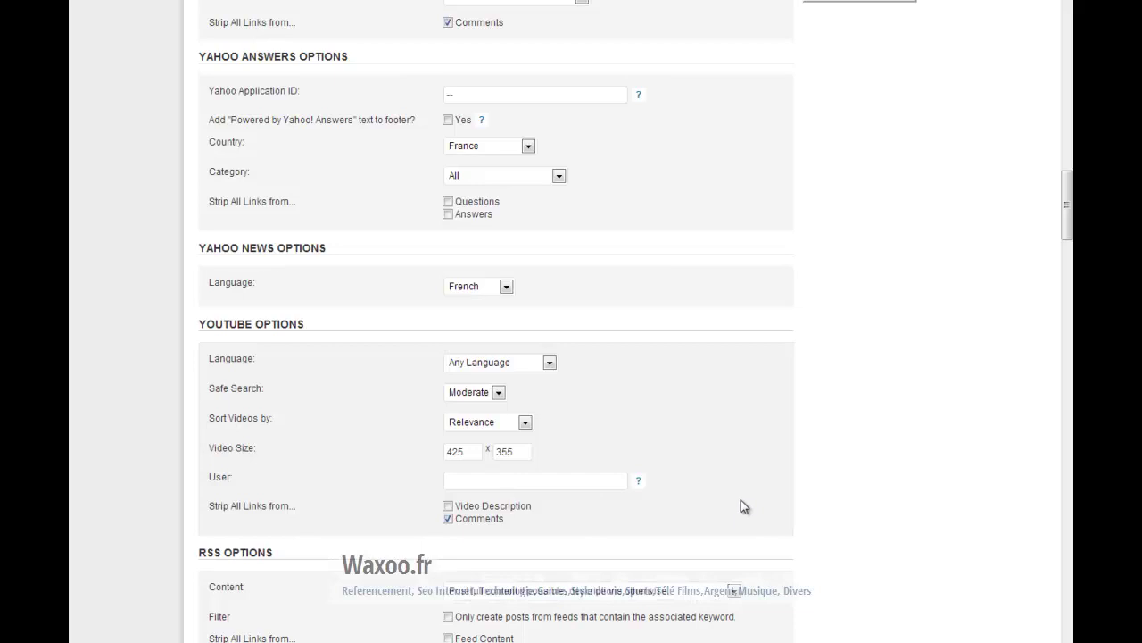
scroll(706, 539, "down", 1)
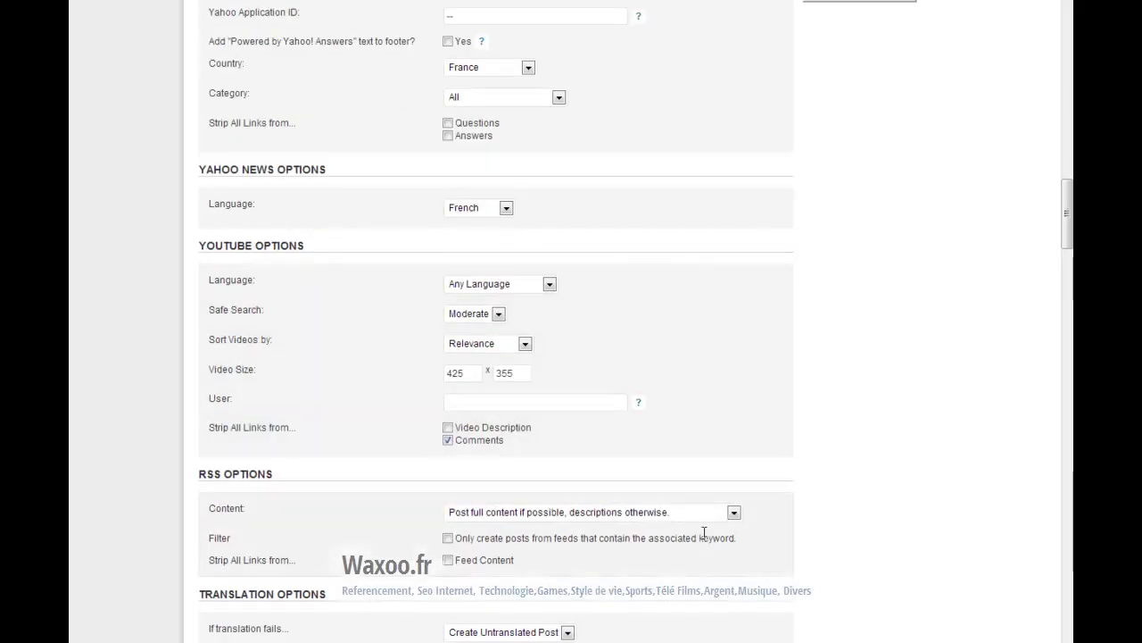
scroll(315, 507, "down", 2)
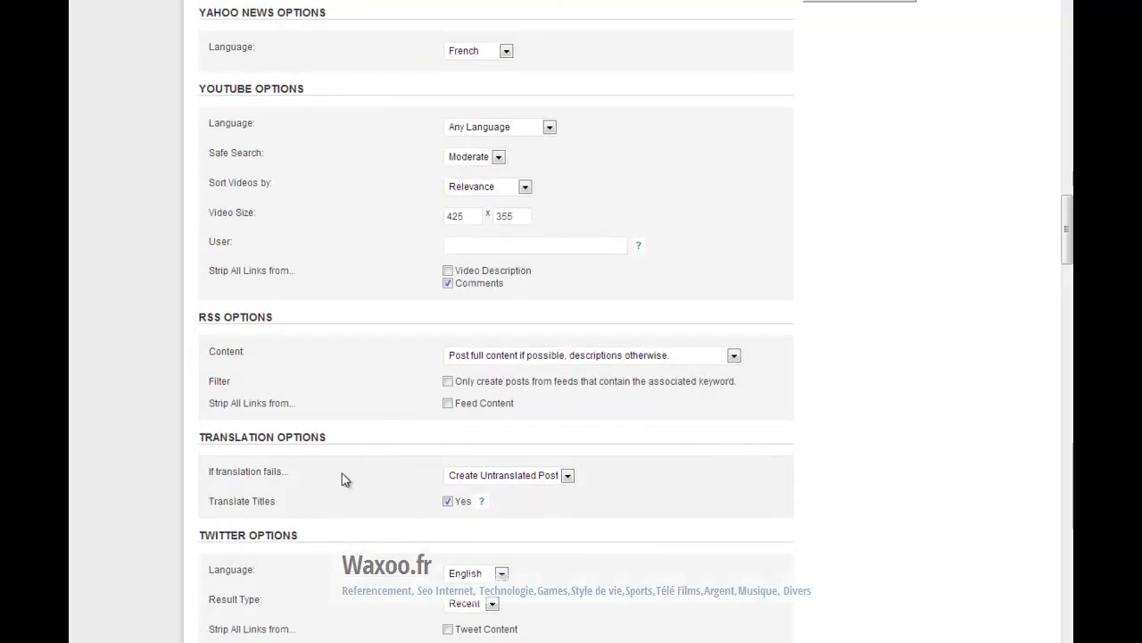
scroll(346, 475, "down", 1)
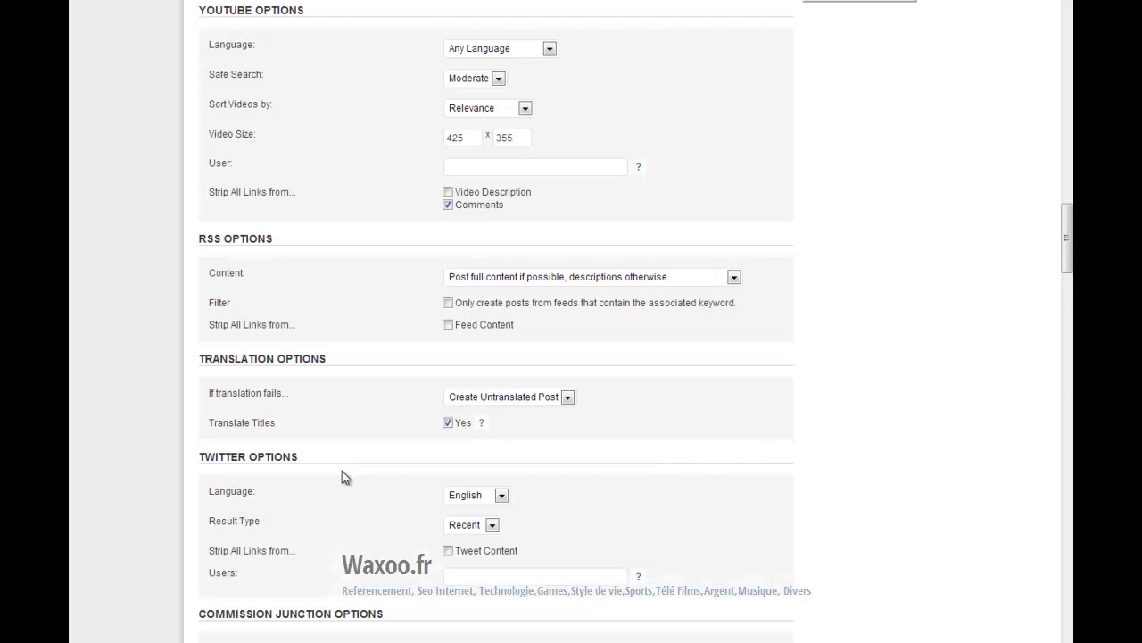
left_click(523, 399)
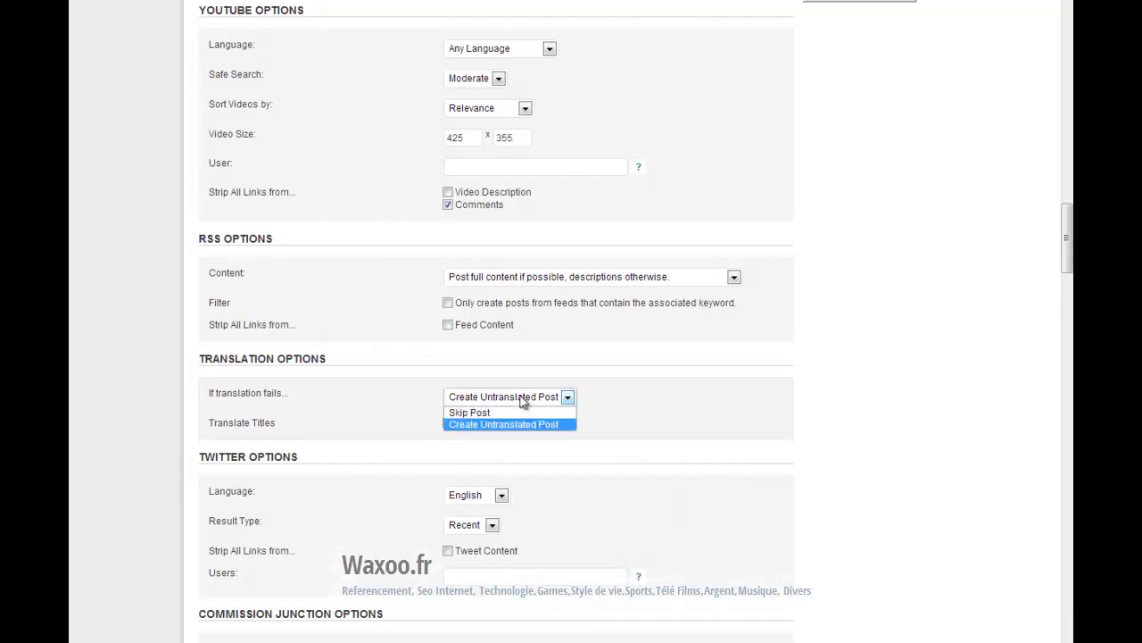
left_click(701, 452)
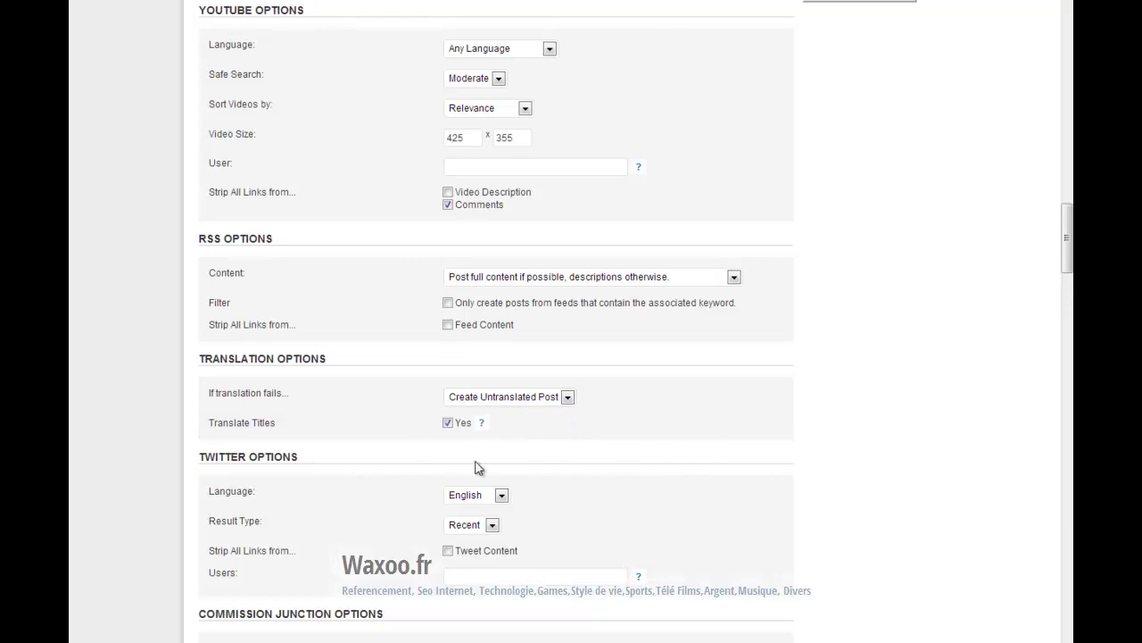
Step: Look through the remaining module options from Twitter and Commission Junction to Shareasale and Avantlink
scroll(377, 528, "down", 2)
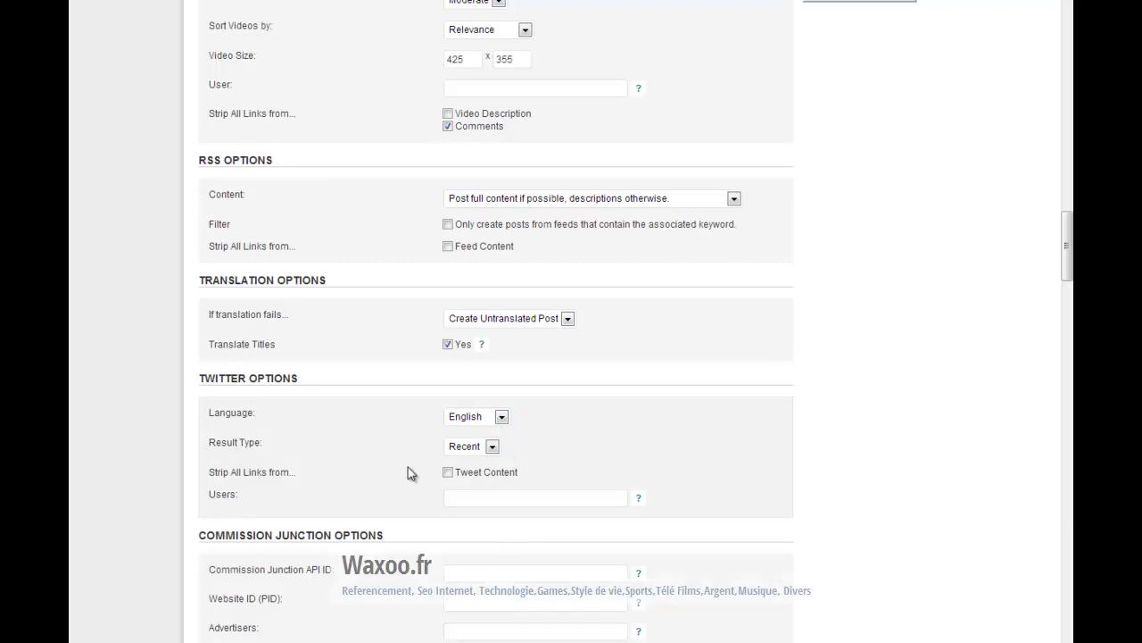
scroll(408, 471, "down", 3)
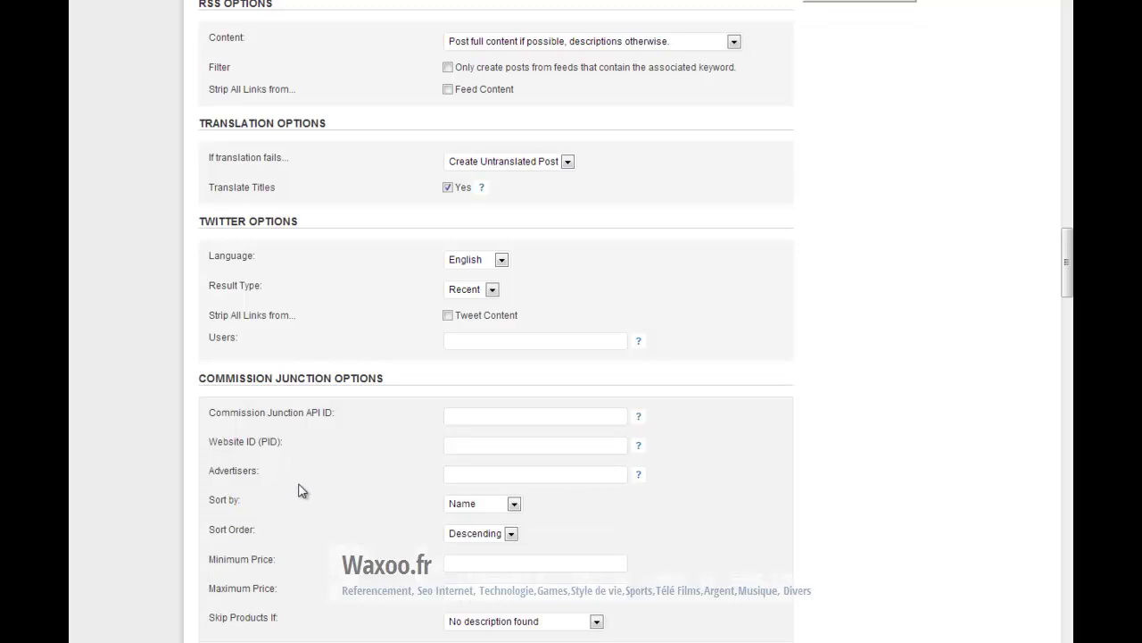
scroll(257, 524, "down", 4)
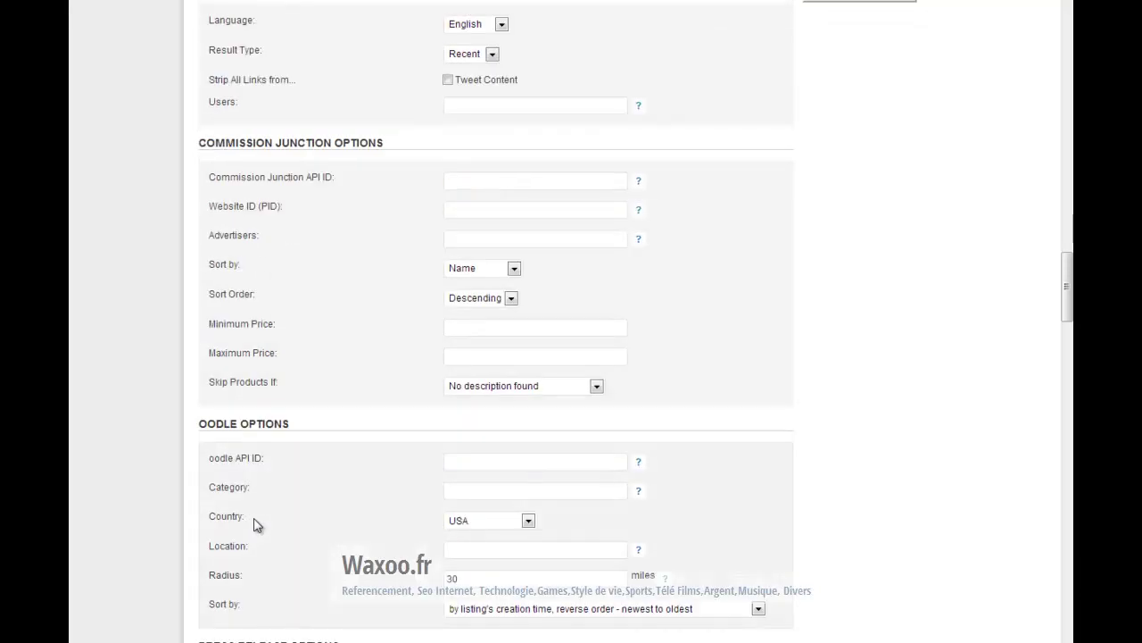
scroll(280, 482, "down", 3)
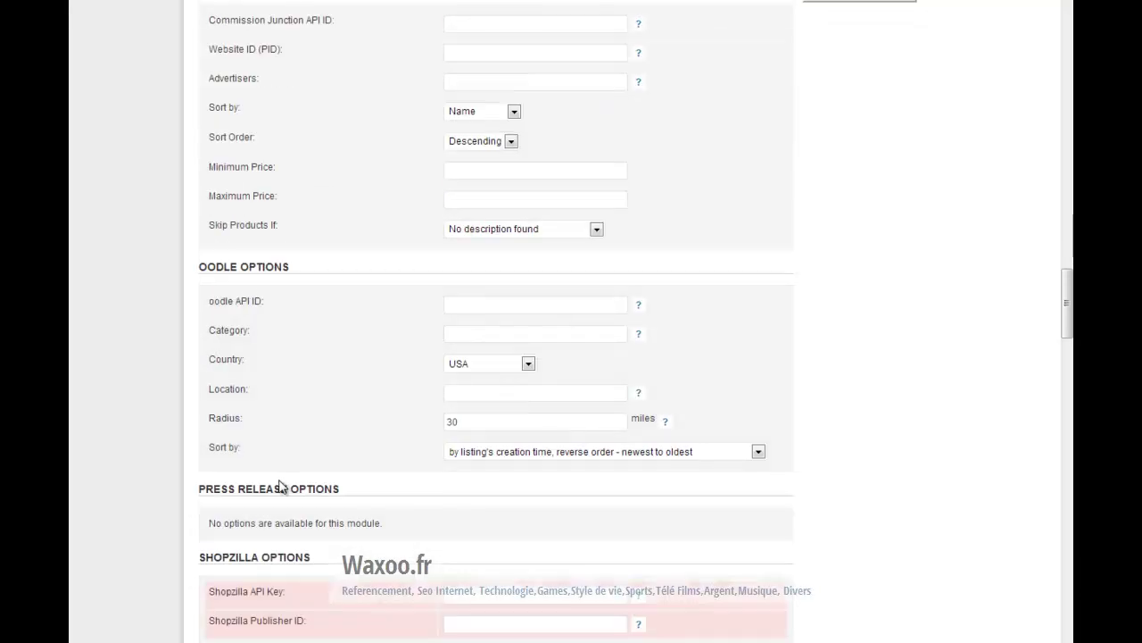
scroll(256, 514, "down", 3)
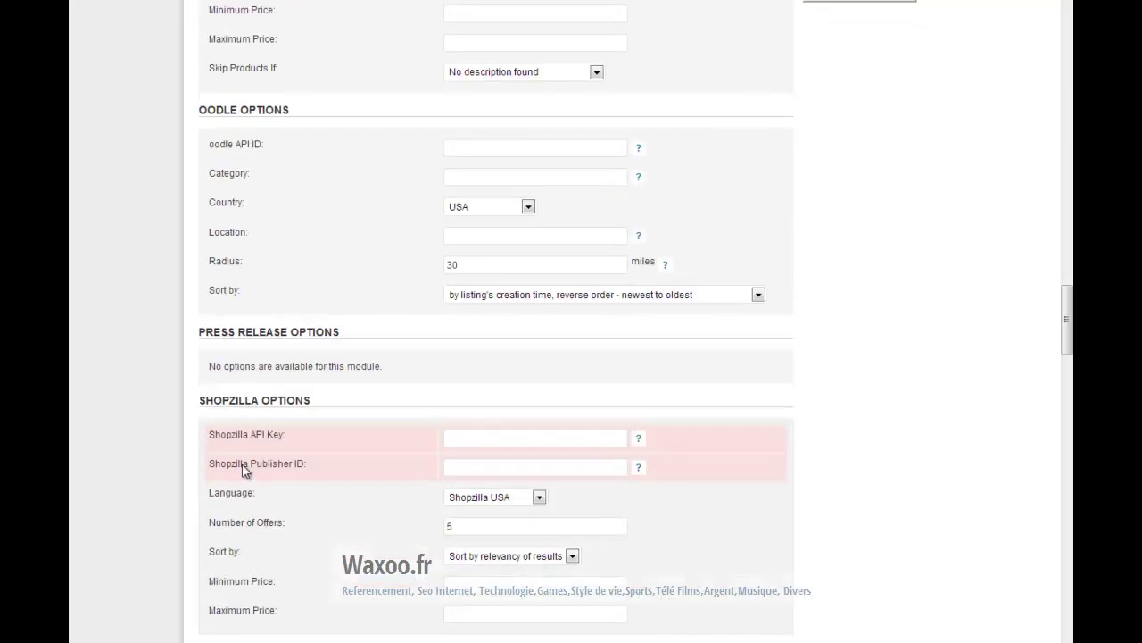
scroll(241, 531, "down", 2)
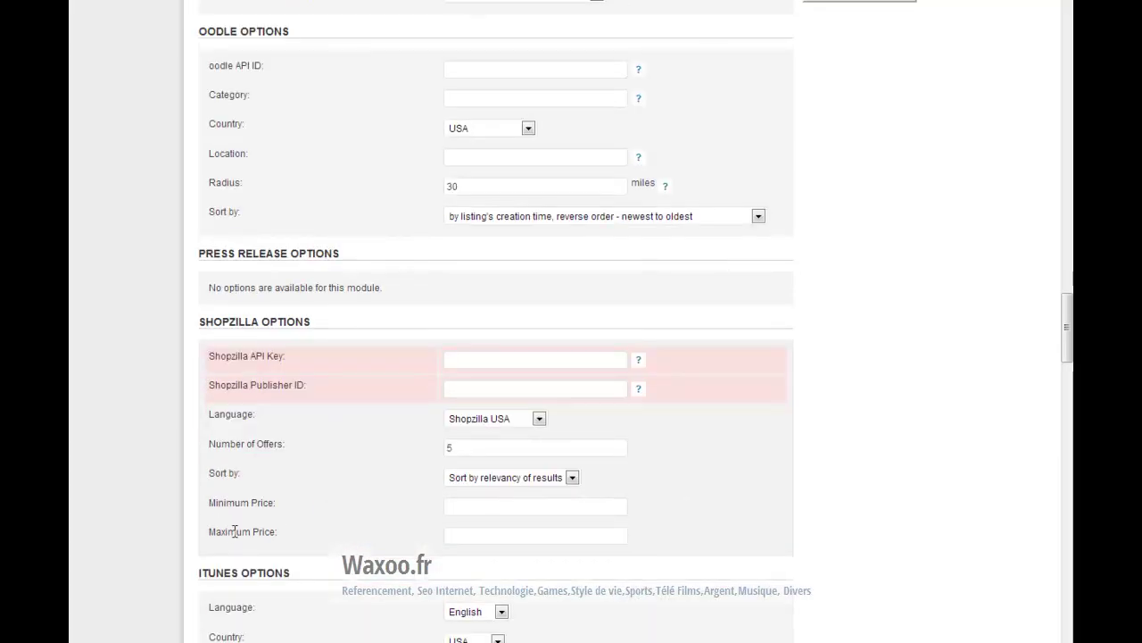
scroll(233, 531, "down", 3)
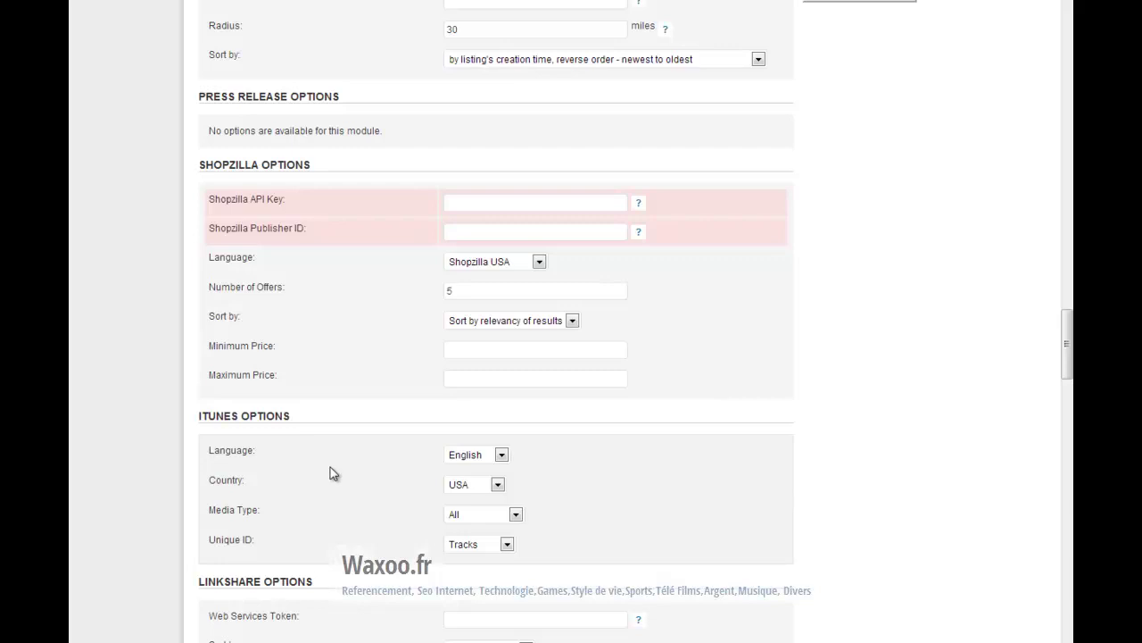
scroll(303, 523, "down", 3)
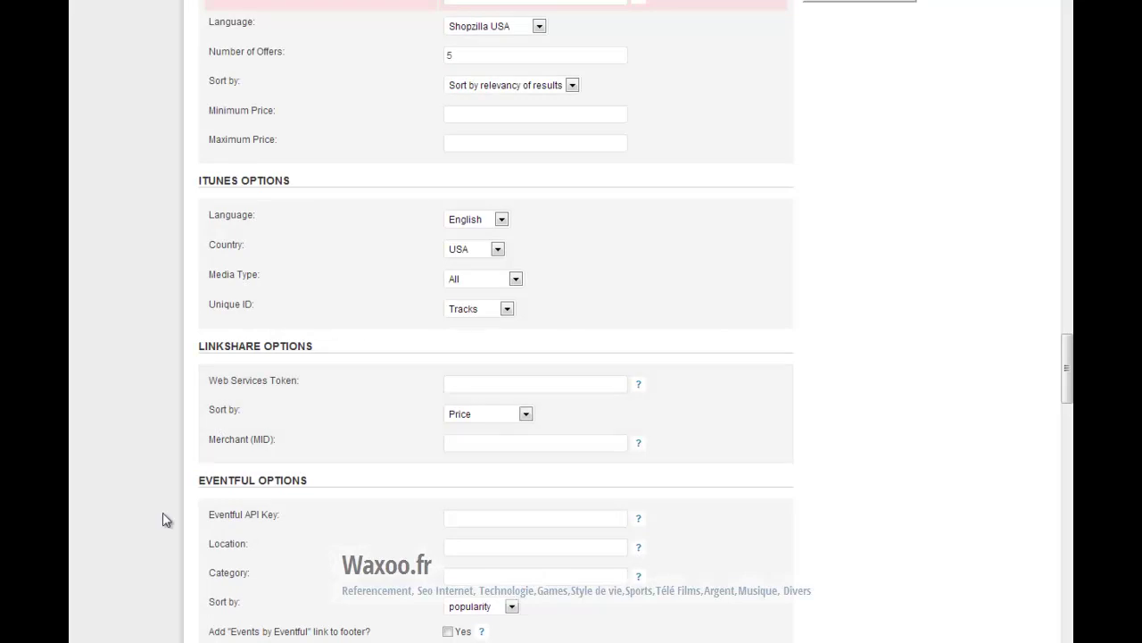
scroll(203, 571, "down", 3)
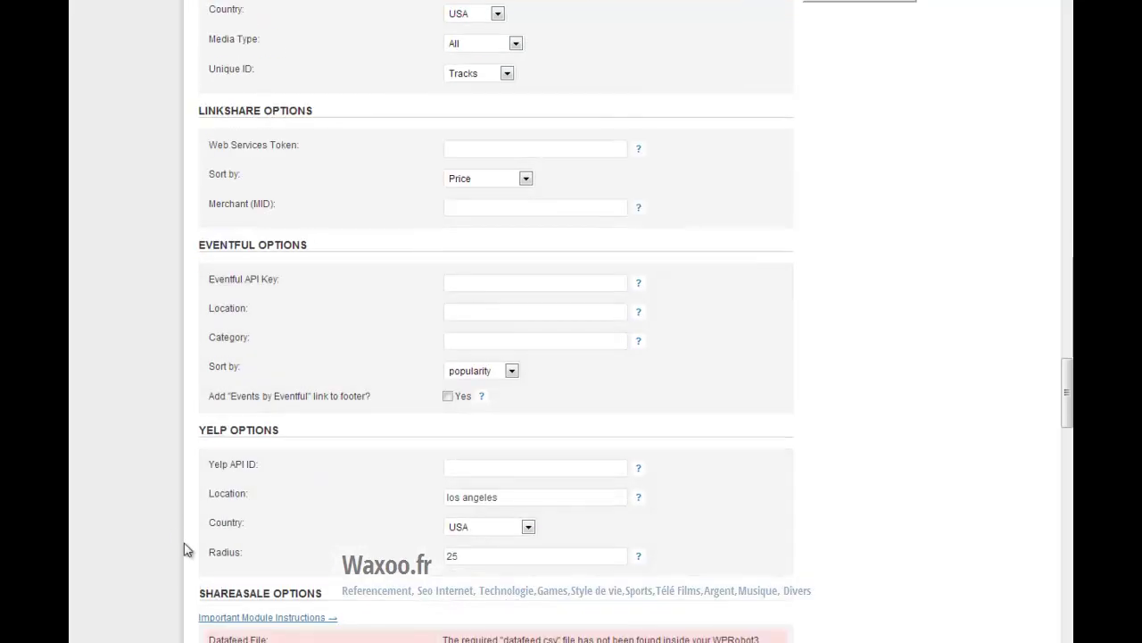
scroll(245, 513, "down", 2)
scroll(152, 564, "down", 3)
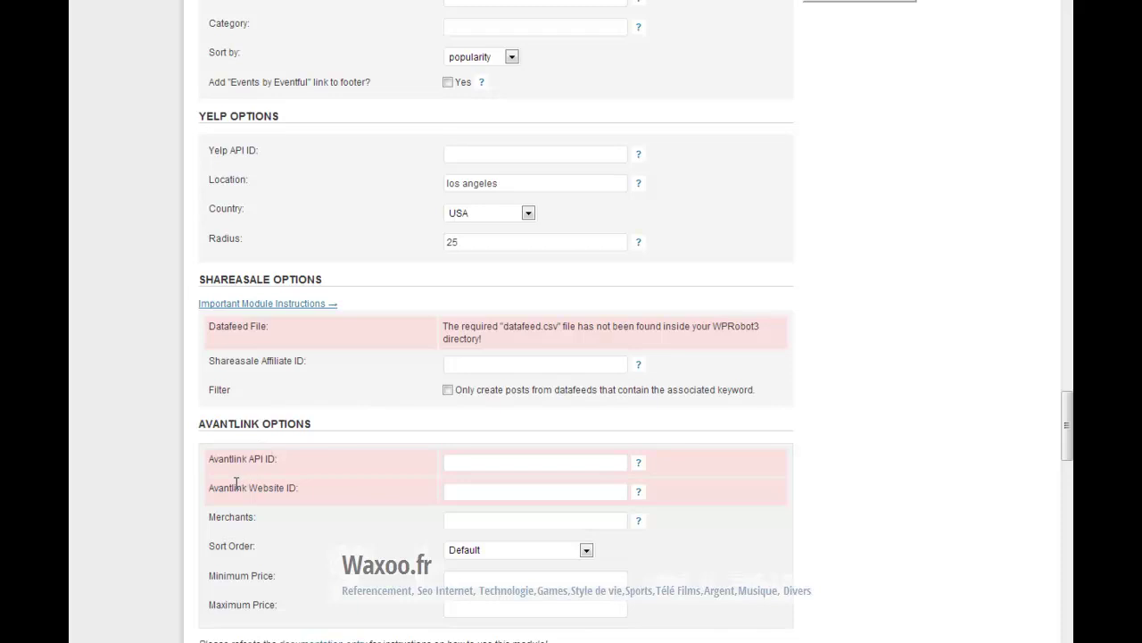
Step: Look through the Avantlink, PLR, Big Content Search, error handling and rewriting options
scroll(285, 482, "down", 4)
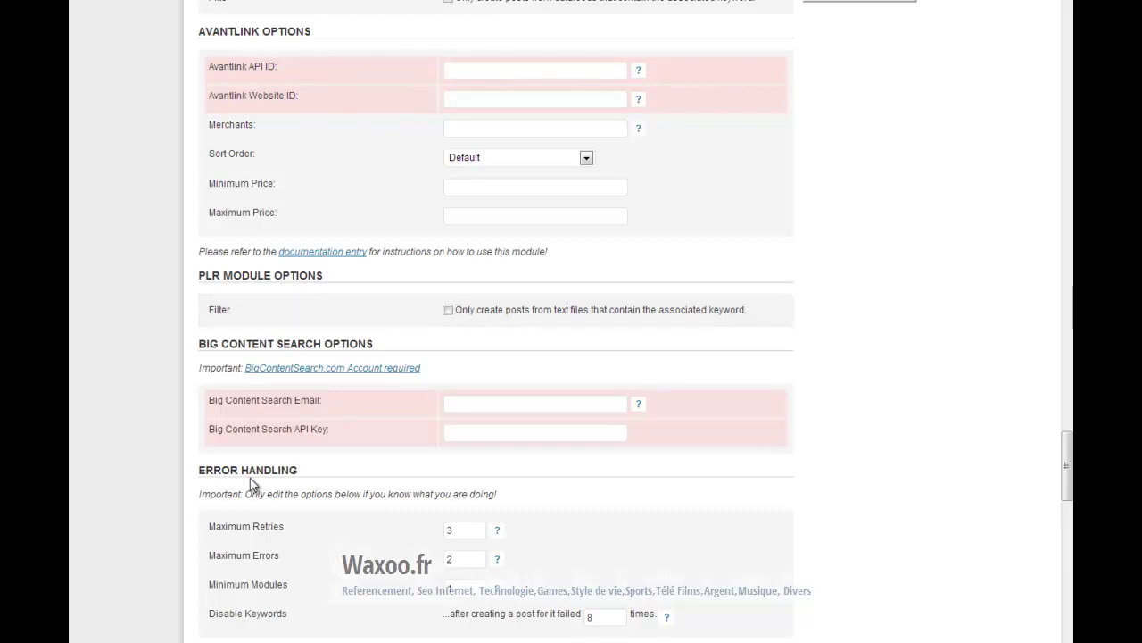
scroll(250, 479, "down", 3)
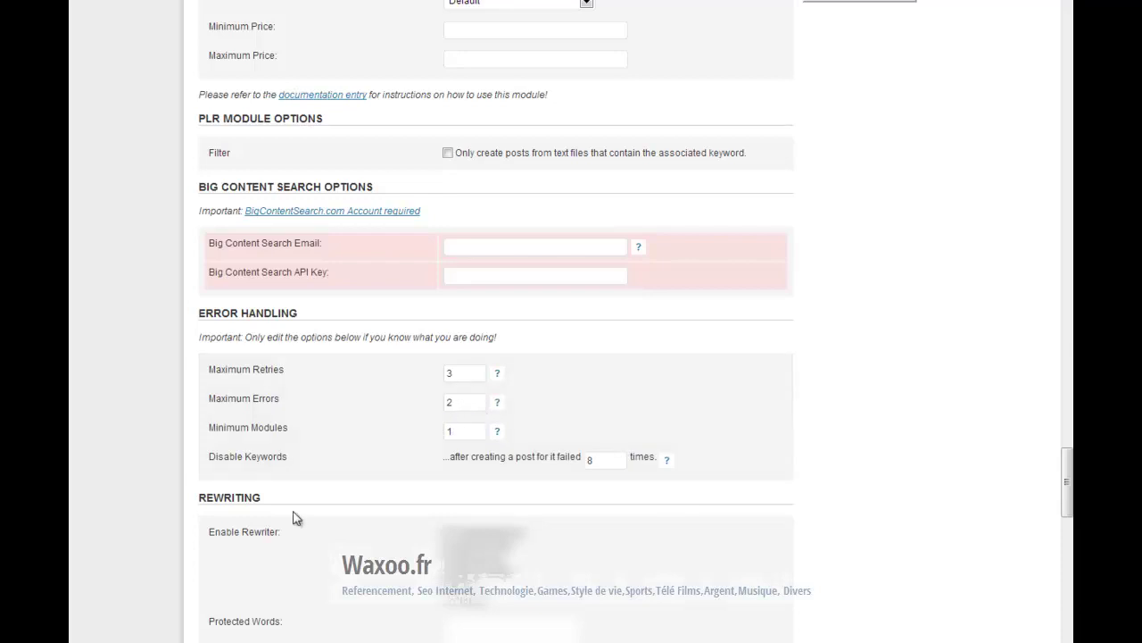
scroll(296, 517, "down", 3)
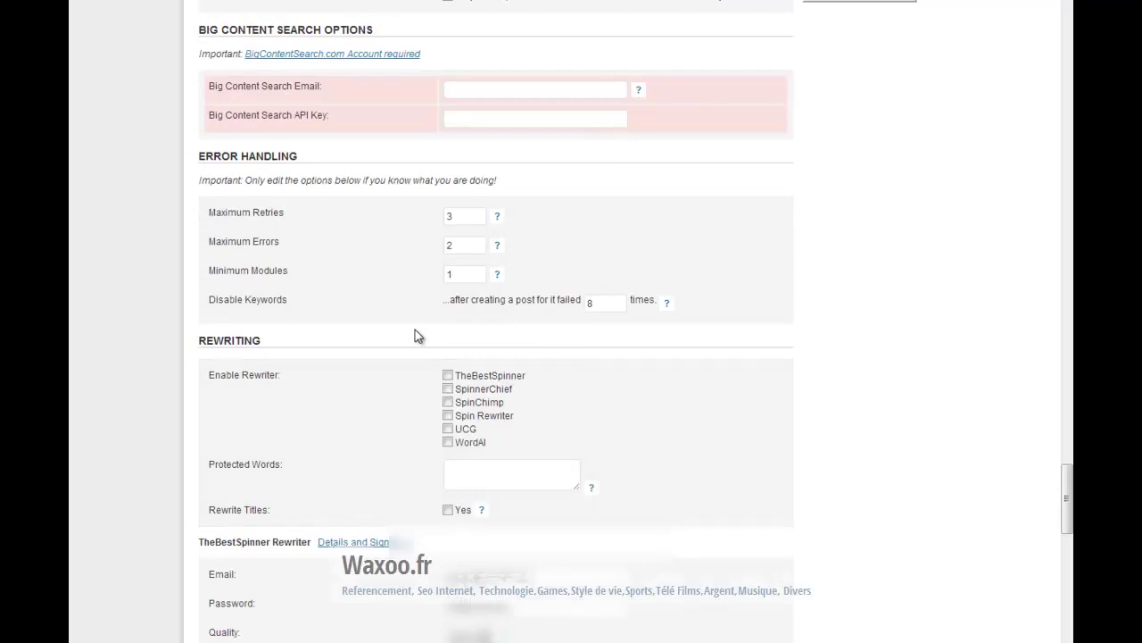
scroll(448, 462, "up", 3)
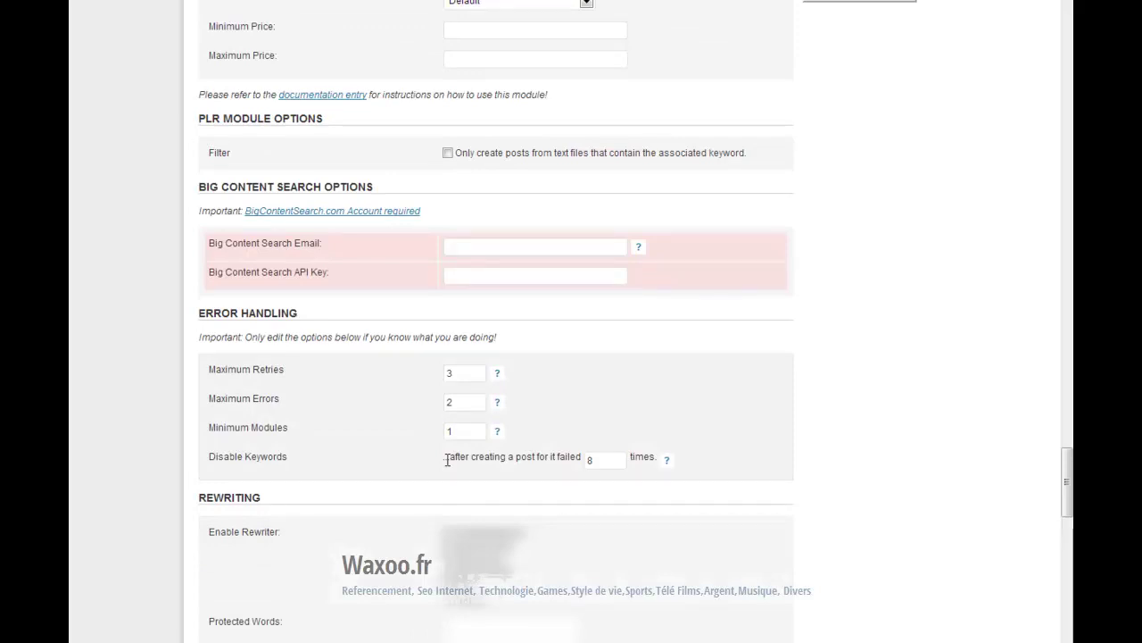
scroll(791, 508, "down", 3)
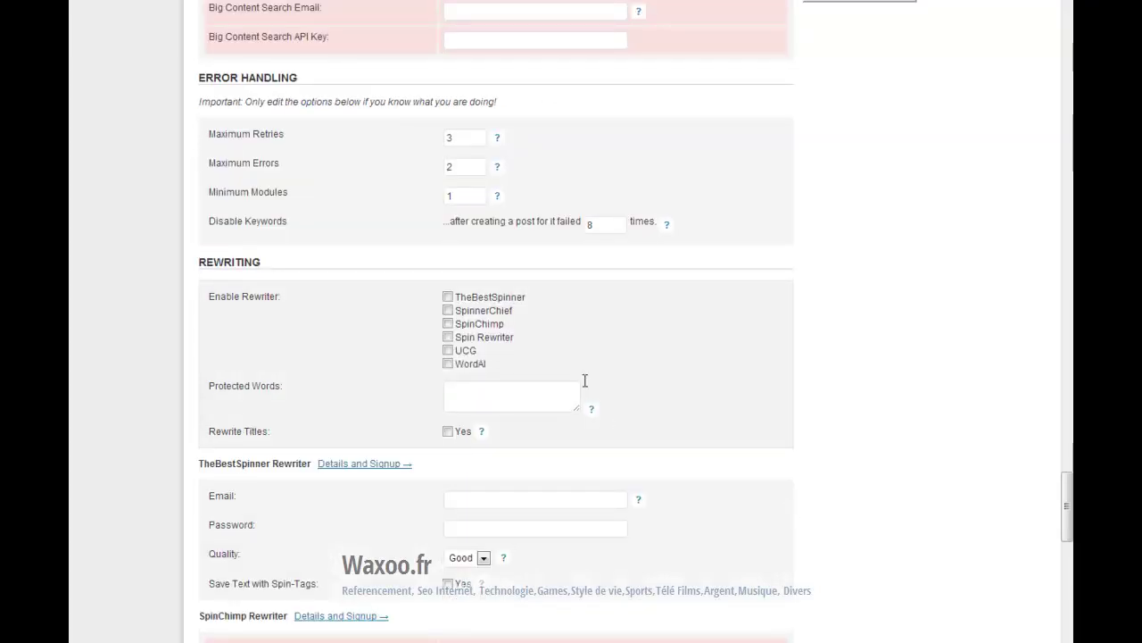
Step: Enable TheBestSpinner as rewriter, read the protected words help, and review the individual rewriter options down to the cron job section
left_click(449, 298)
mouse_move(591, 409)
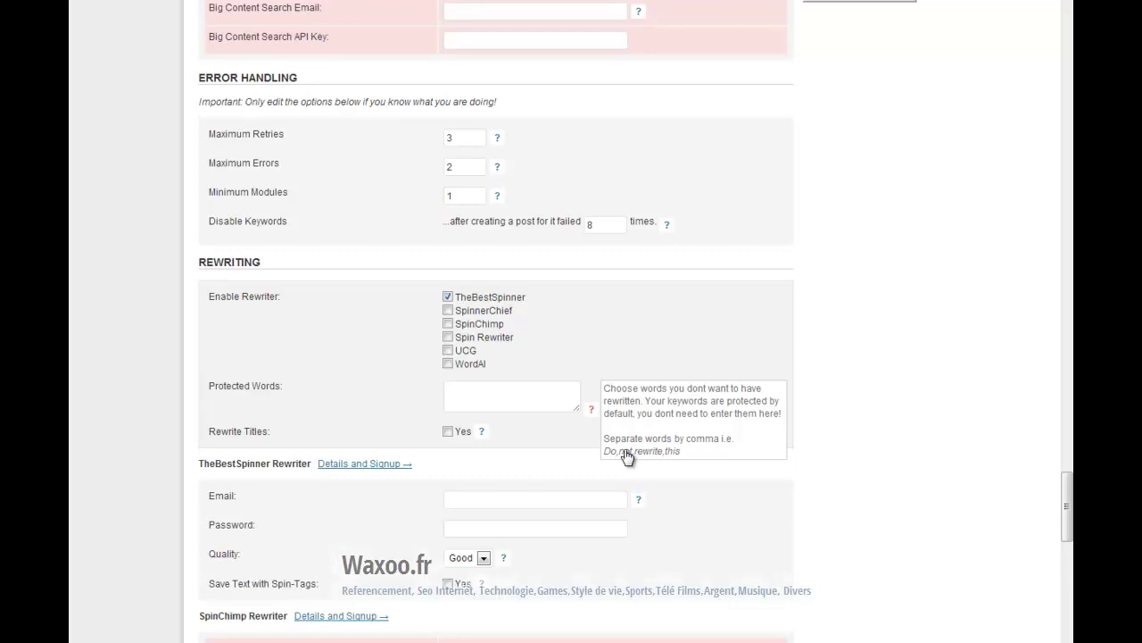
scroll(602, 566, "down", 2)
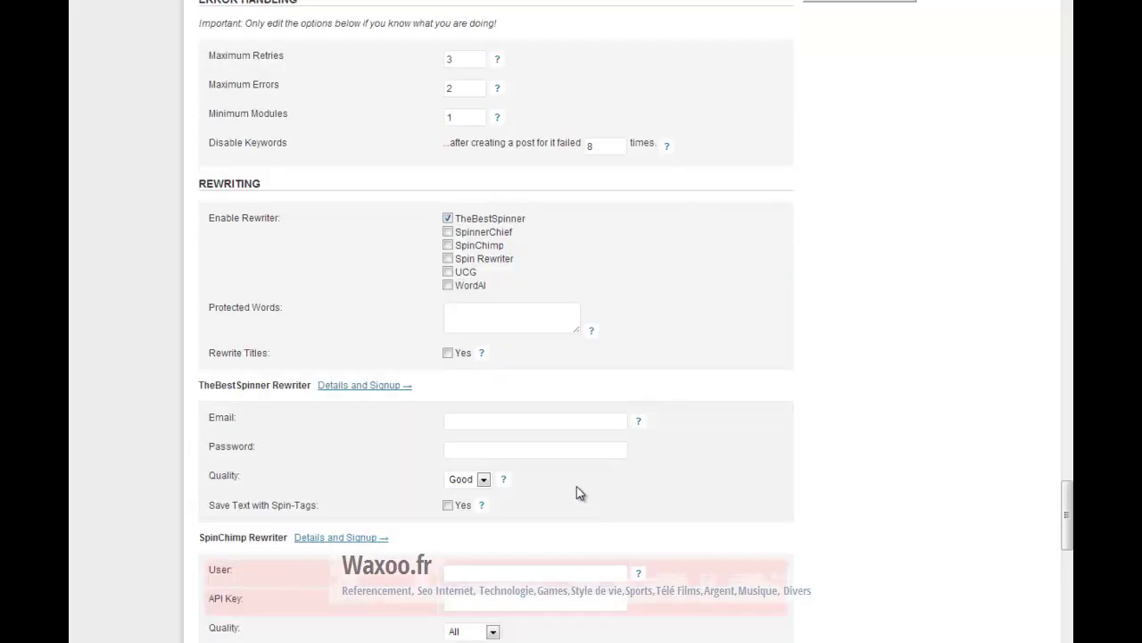
scroll(577, 493, "down", 2)
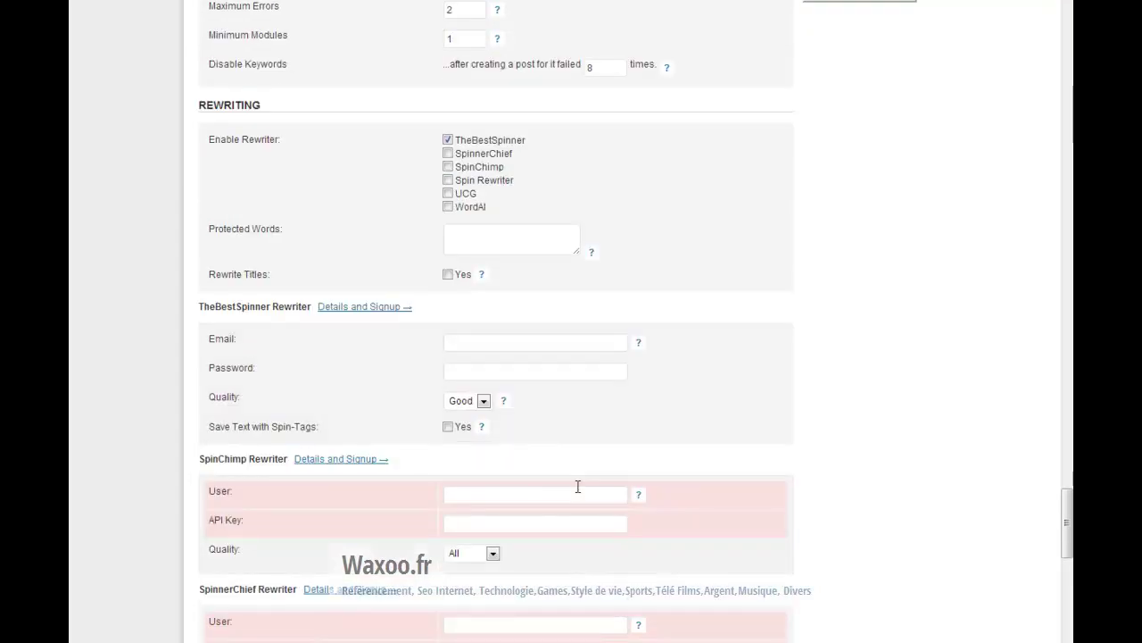
scroll(577, 486, "down", 6)
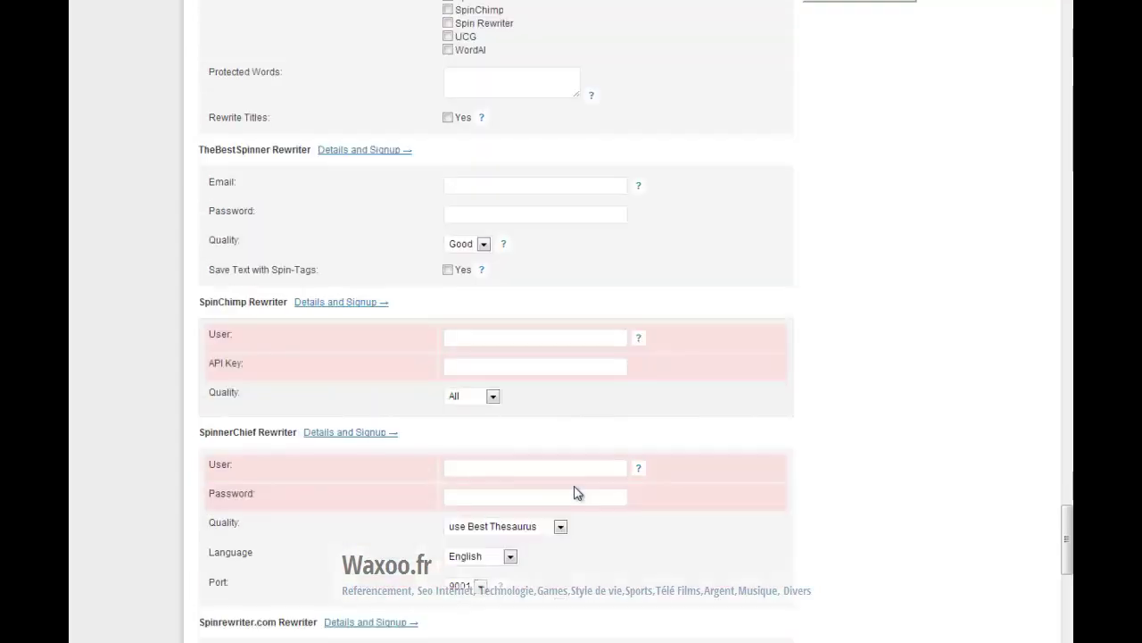
scroll(513, 526, "down", 10)
scroll(512, 527, "down", 6)
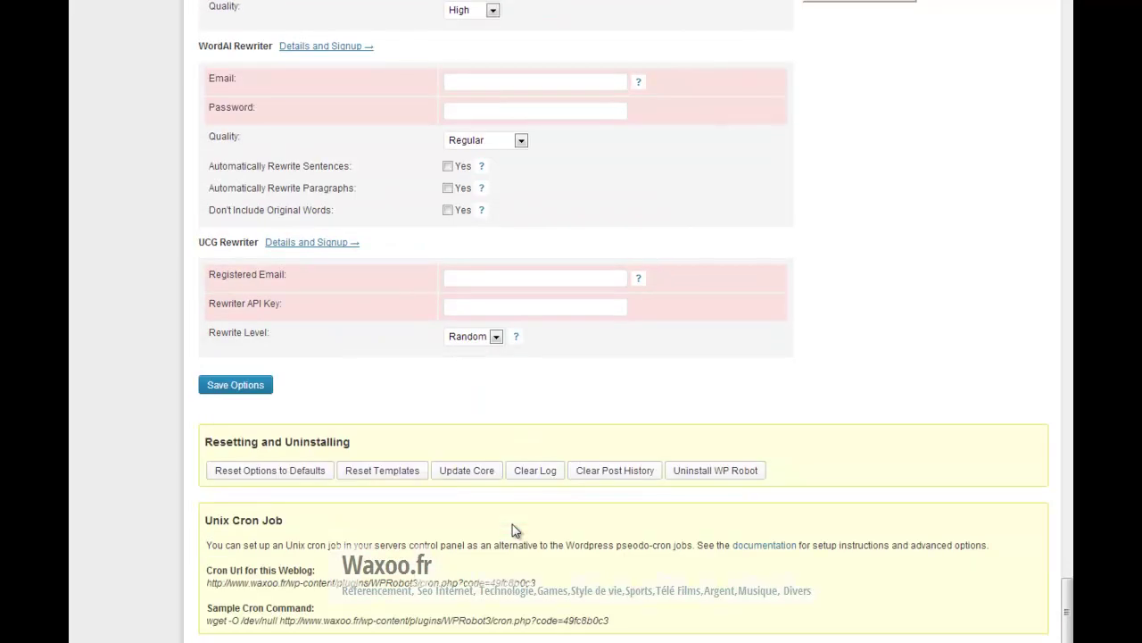
Step: Leave the options page and open the WP Robot 3 form for creating a new campaign
scroll(512, 527, "up", 20)
scroll(497, 511, "up", 20)
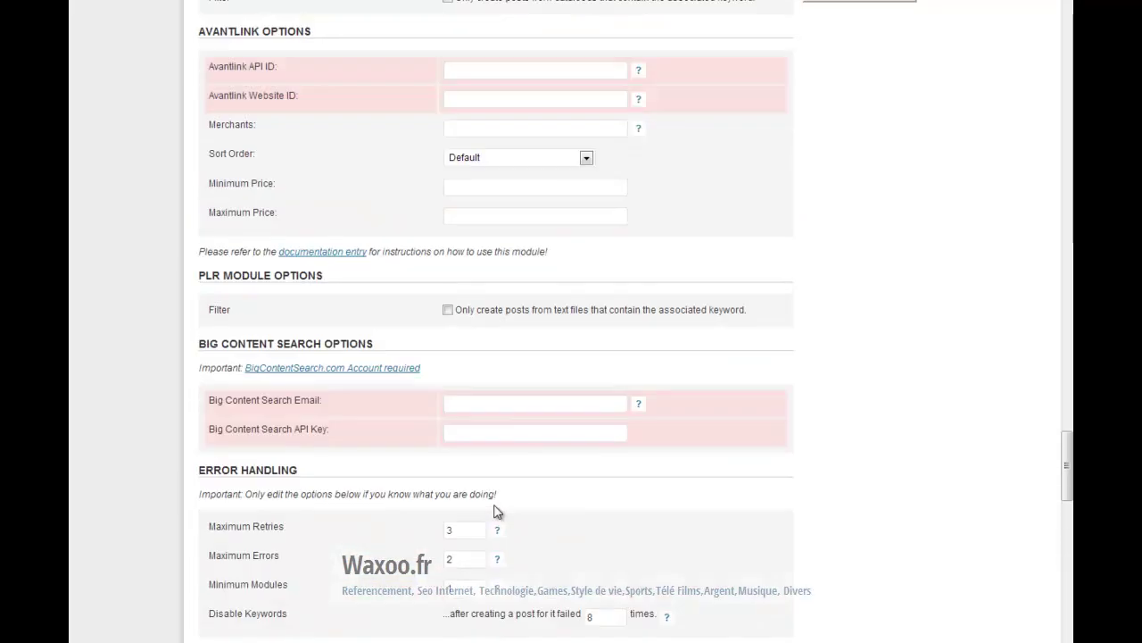
scroll(497, 510, "up", 20)
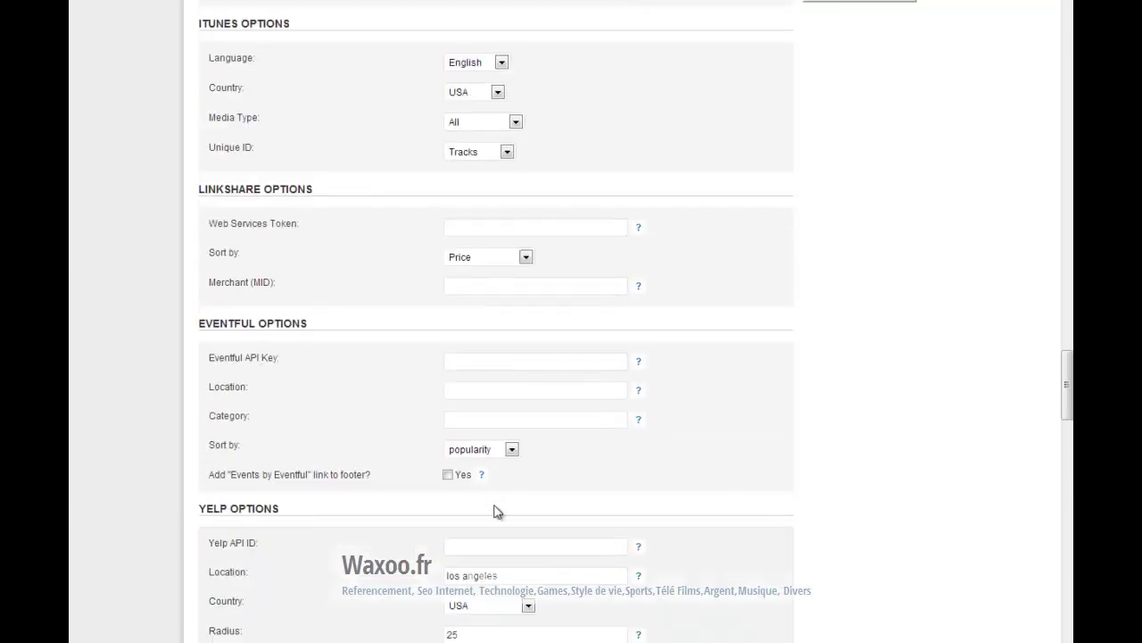
scroll(498, 510, "up", 20)
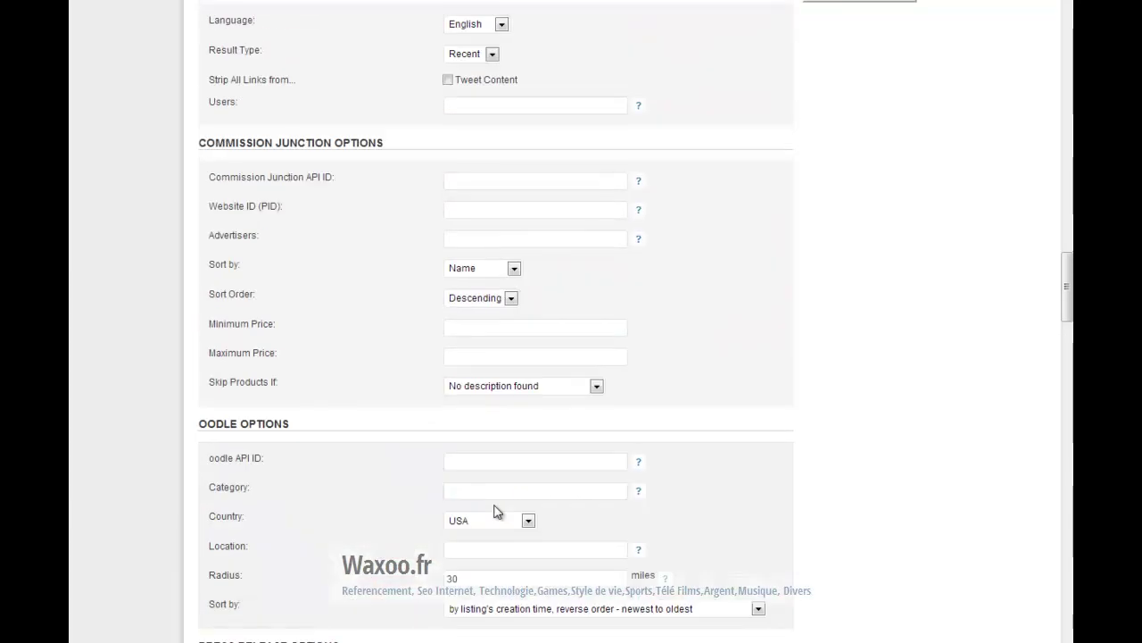
scroll(497, 510, "up", 2)
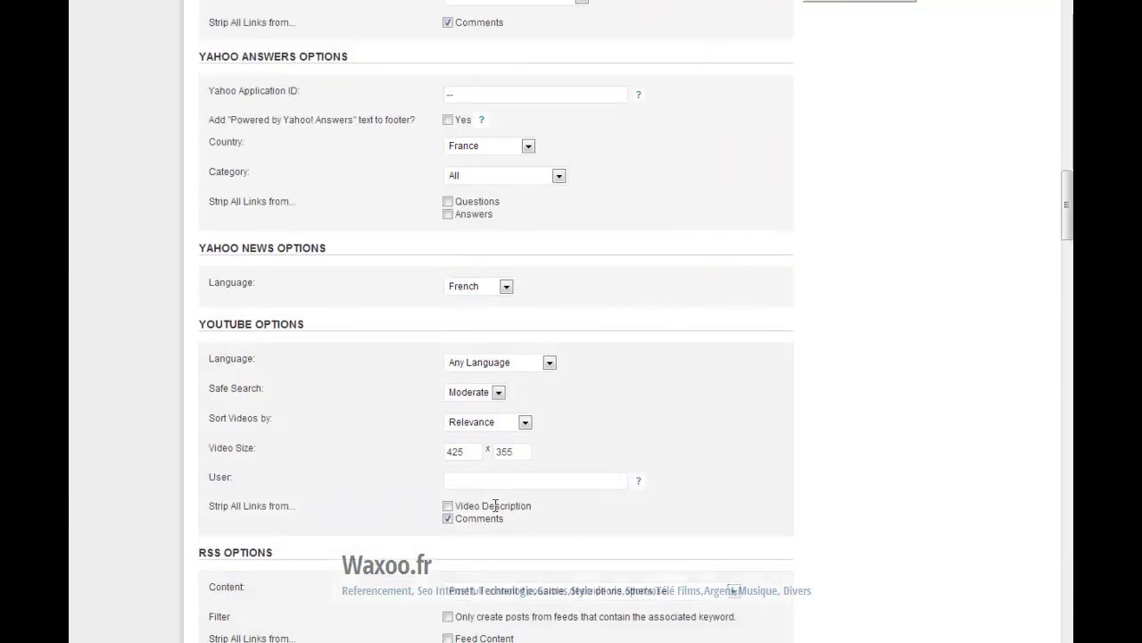
scroll(497, 510, "up", 9)
scroll(497, 511, "up", 16)
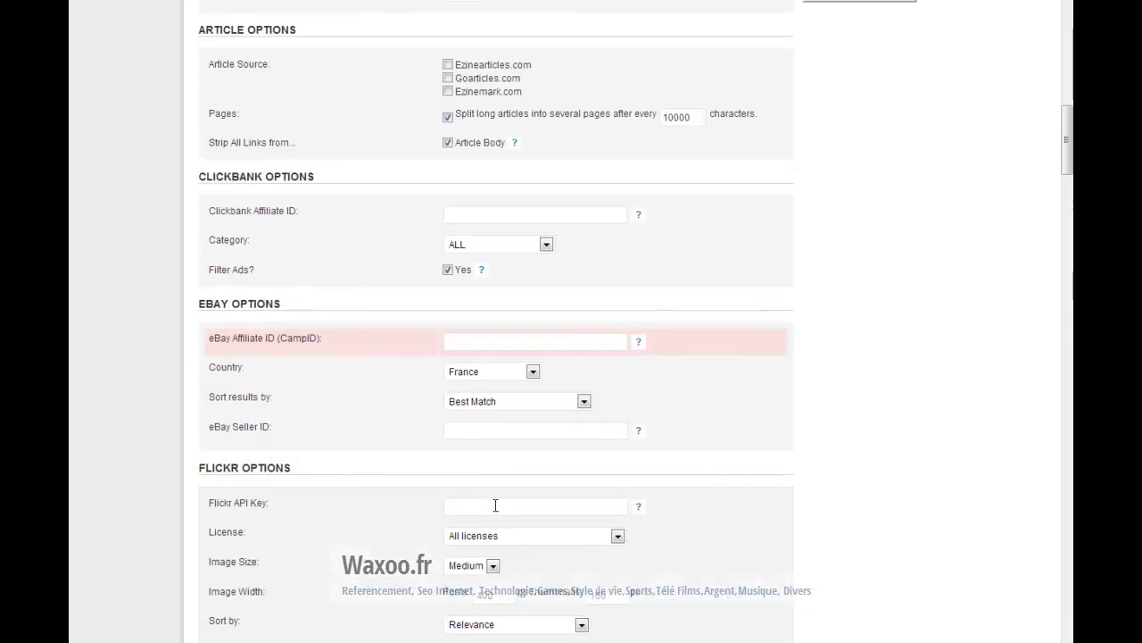
scroll(497, 510, "up", 5)
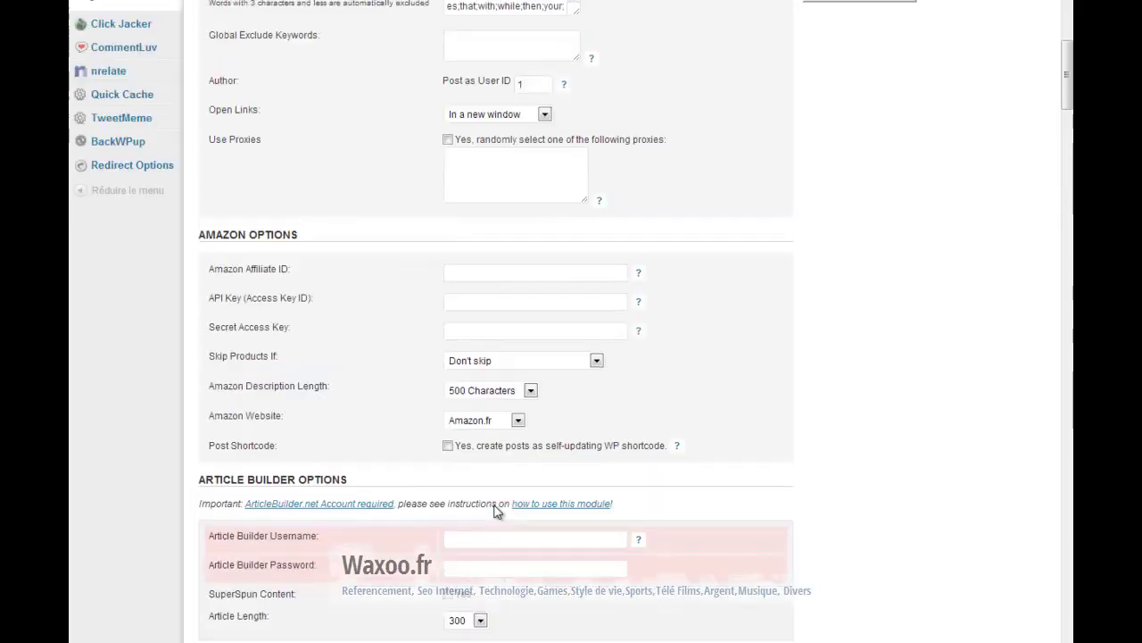
scroll(497, 511, "up", 2)
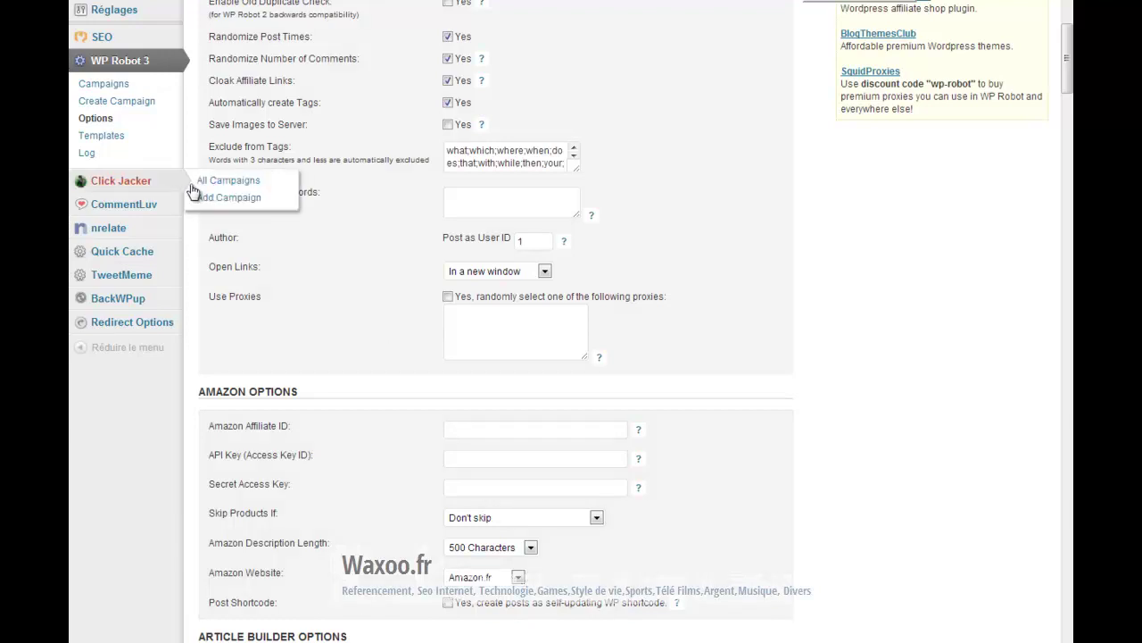
left_click(114, 103)
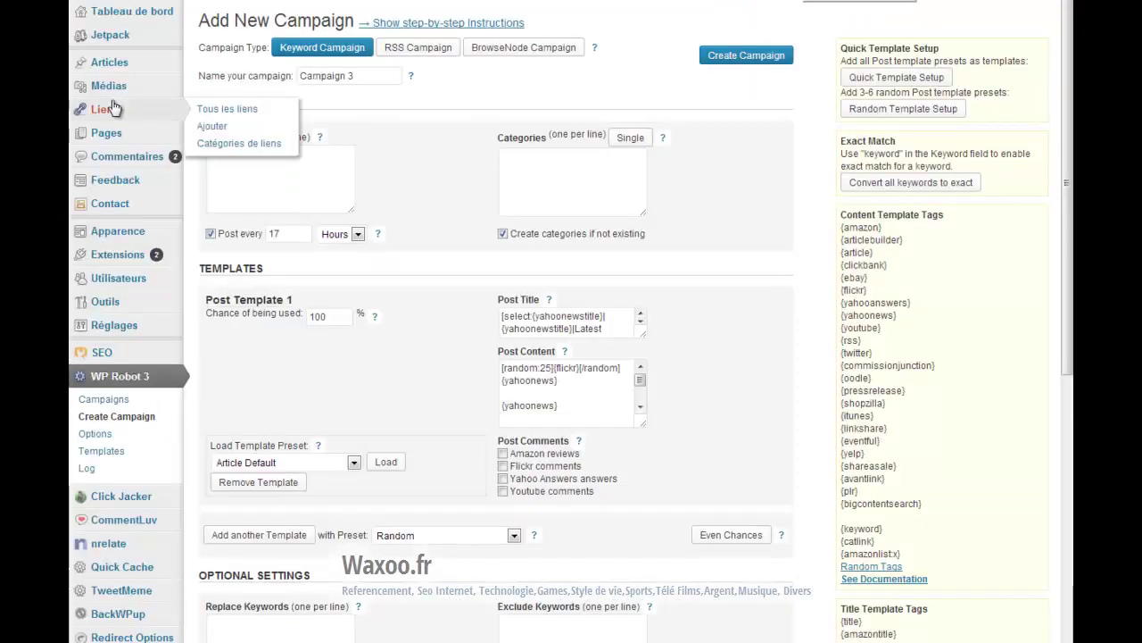
Step: Name the new keyword campaign "iphone"
left_click_drag(395, 75, 73, 71)
mouse_move(73, 82)
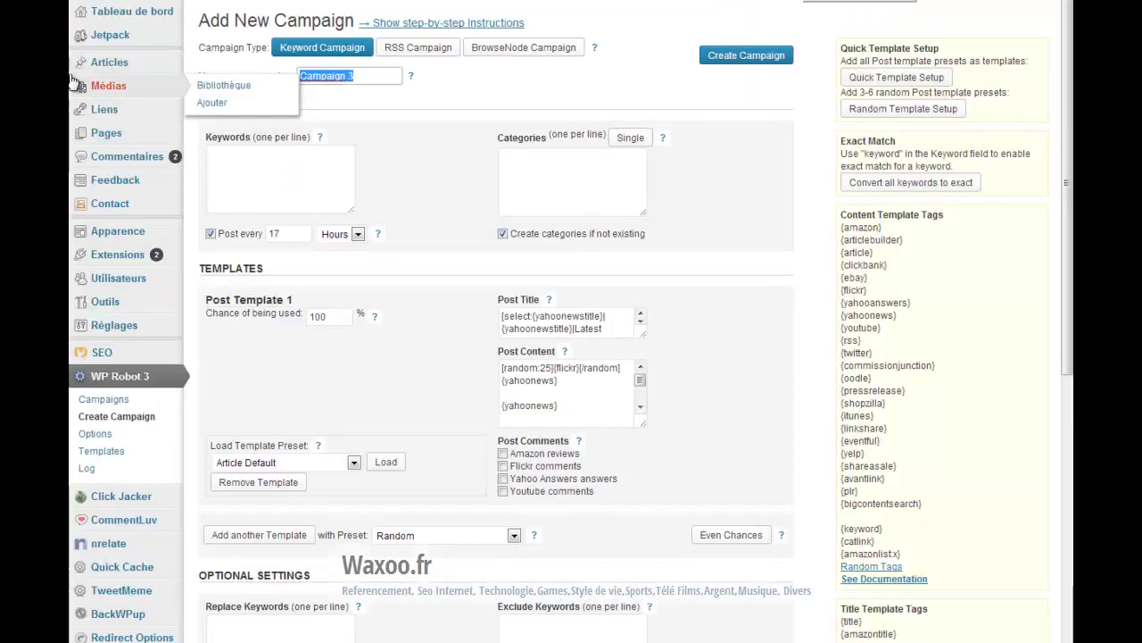
type("iphone")
key("Tab")
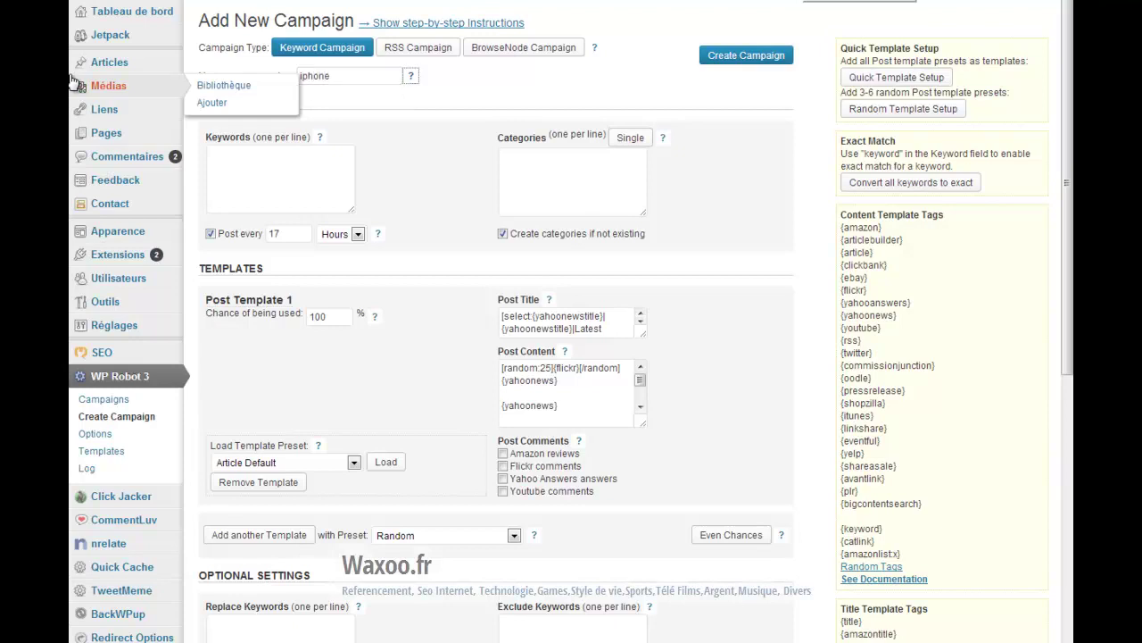
key("Tab")
Step: Enter the keywords Iphone 5, iphone 4 and iphone 4S on separate lines and set the category to Iphone
left_click(274, 183)
type("Iphone 5 ")
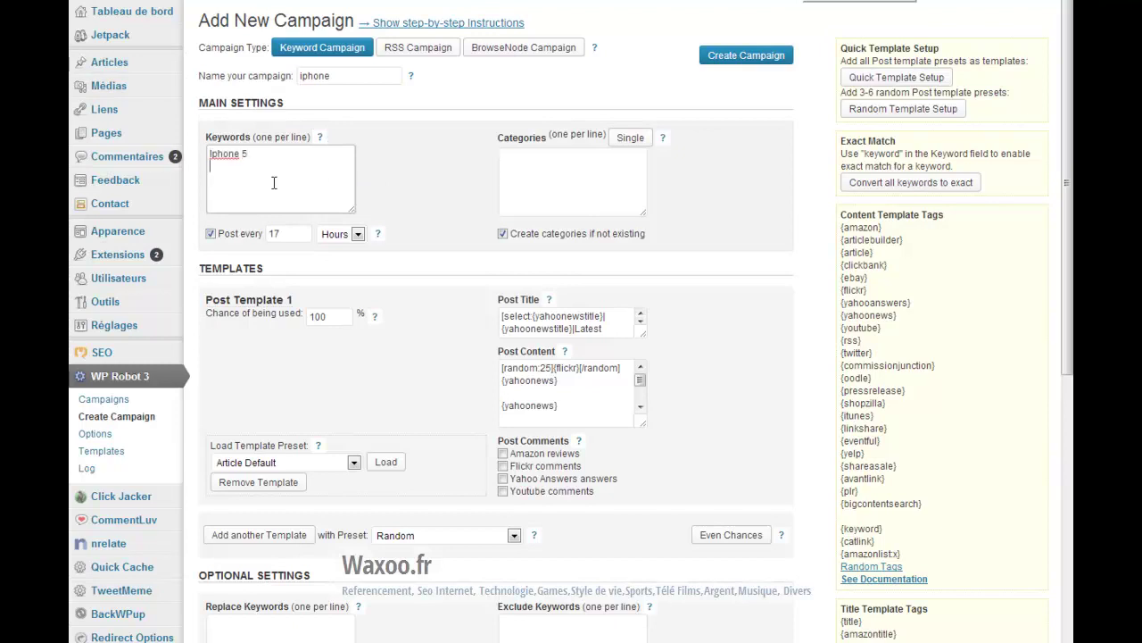
type("iphone 4")
key("Return")
type("iphone ")
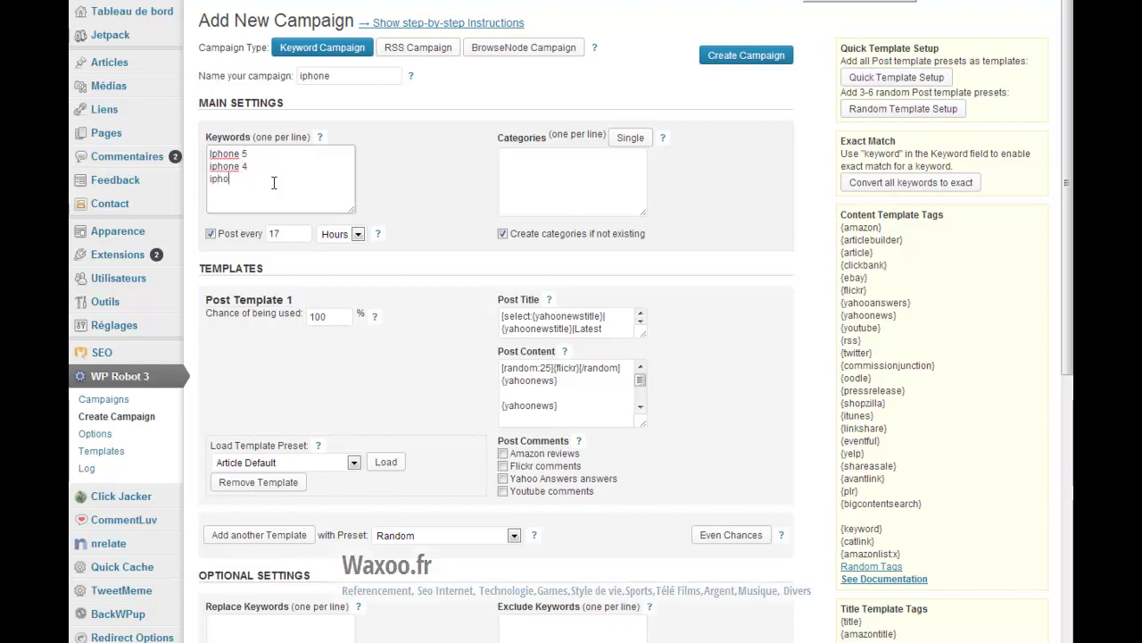
type("4S")
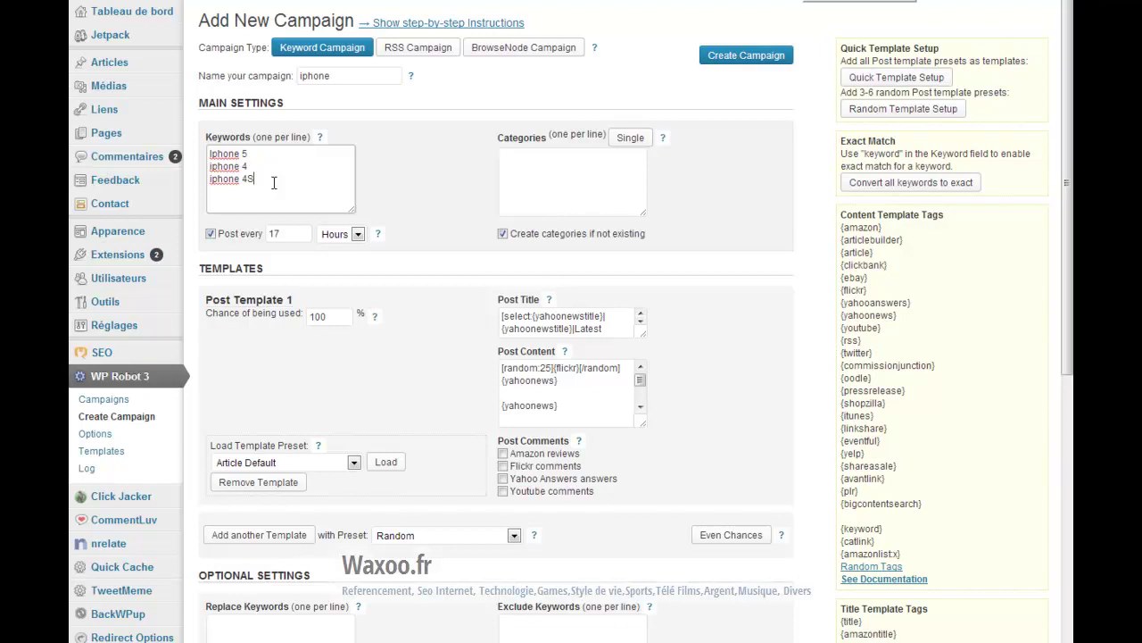
left_click(541, 169)
type("Iphone")
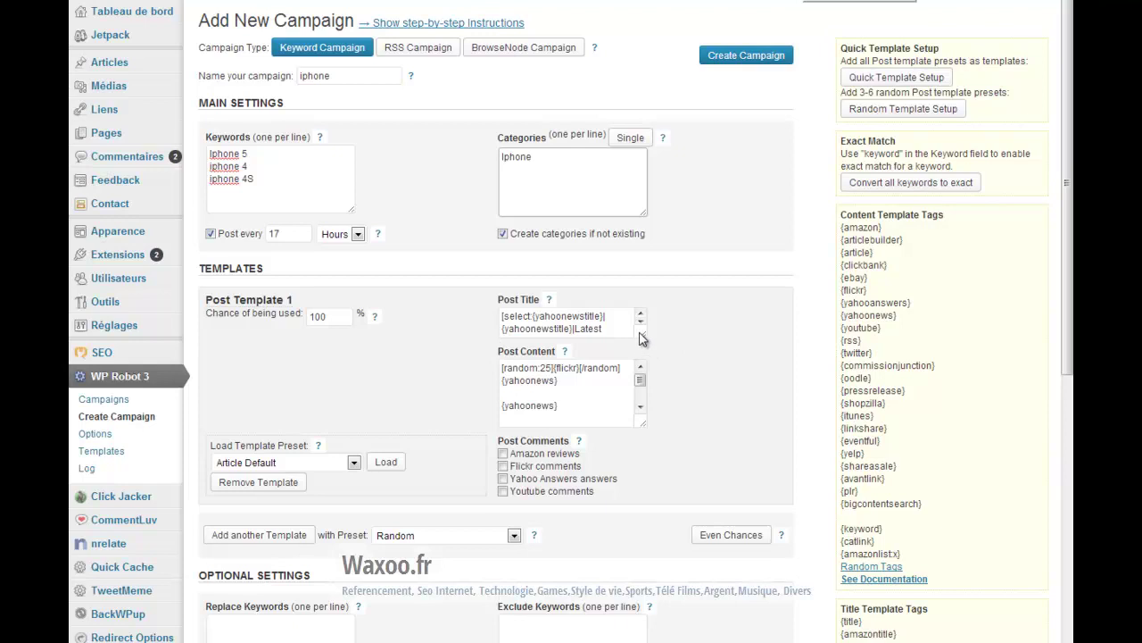
Step: Enlarge the Post Title and Post Content text boxes of Post Template 1 so their full text can be read
left_click_drag(641, 338, 703, 387)
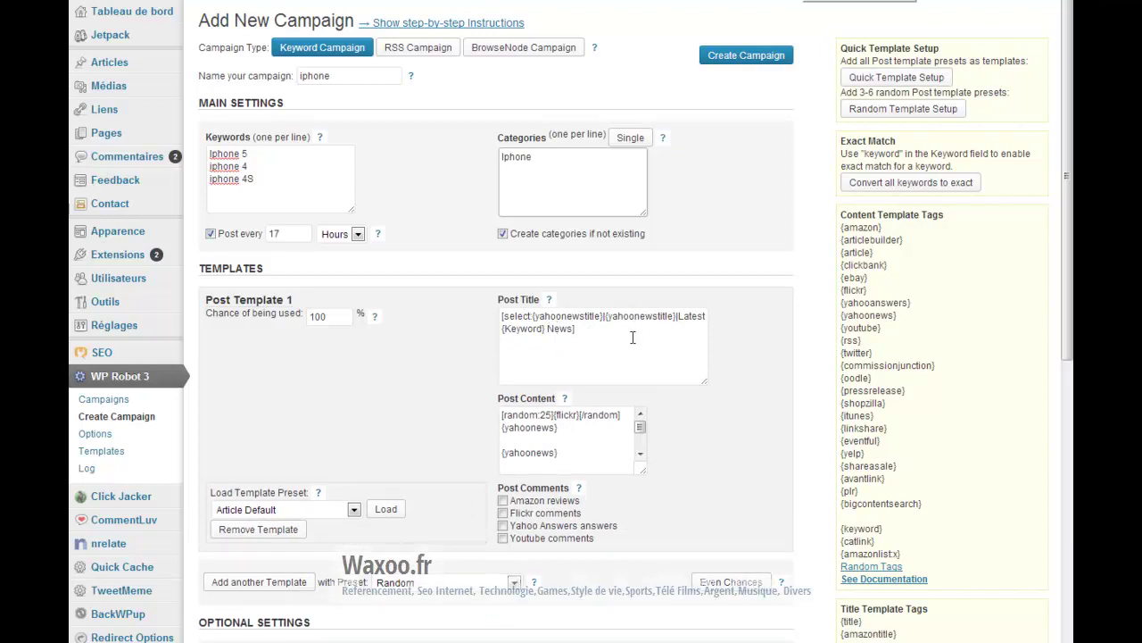
left_click(589, 432)
left_click_drag(644, 471, 733, 582)
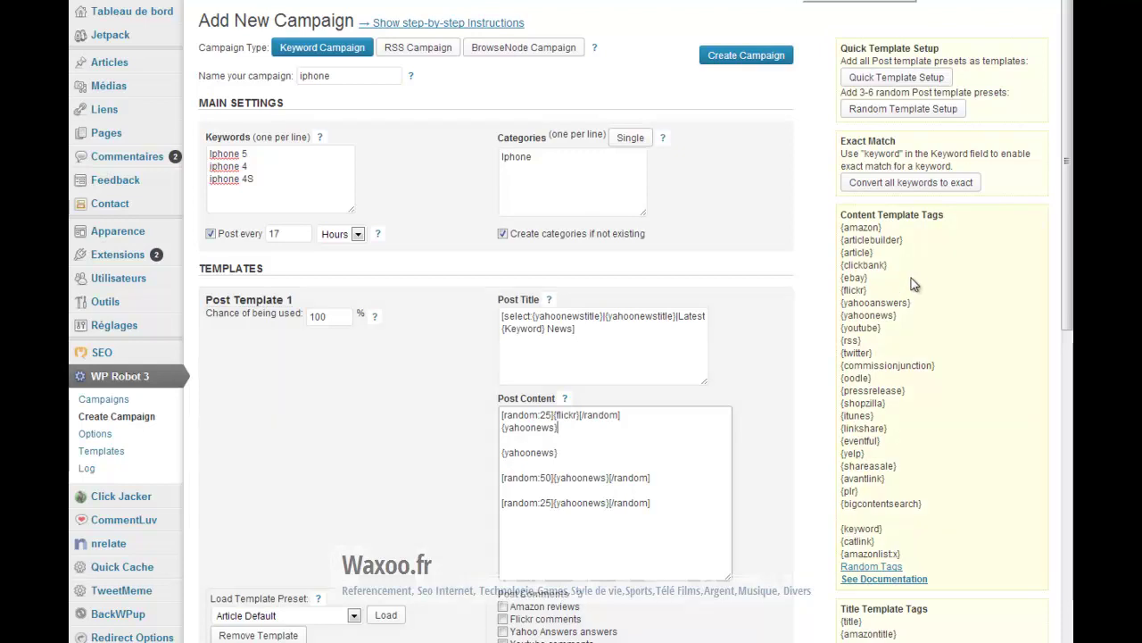
Step: Copy the {amazon} content tag into the blank line between the two {yahoonews} lines of the post content
left_click_drag(885, 229, 842, 228)
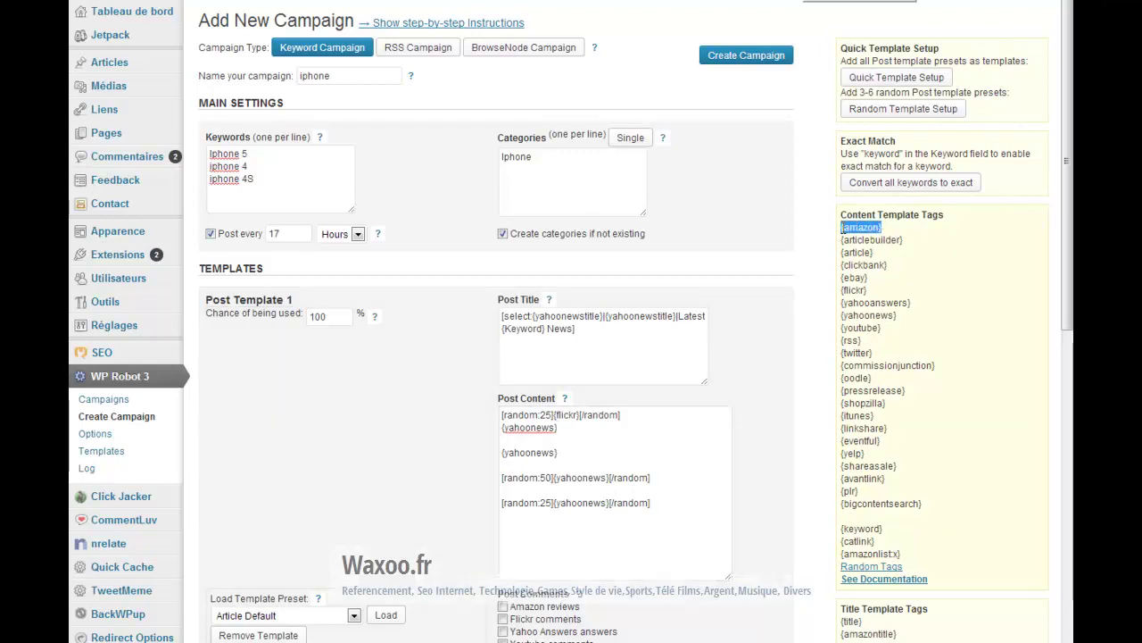
right_click(860, 232)
left_click(884, 238)
left_click(527, 440)
key("ctrl+v")
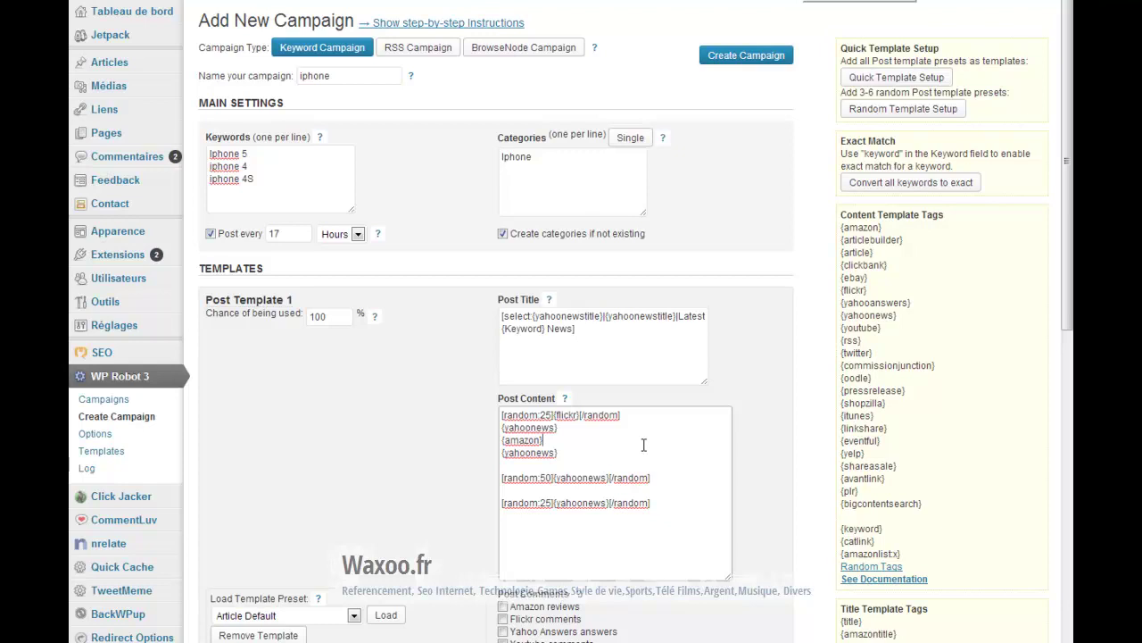
Step: Copy the {ebay} content tag into the blank line above the [random:50] line of the post content
left_click_drag(872, 280, 840, 278)
right_click(870, 279)
left_click(889, 286)
left_click(560, 468)
key("ctrl+v")
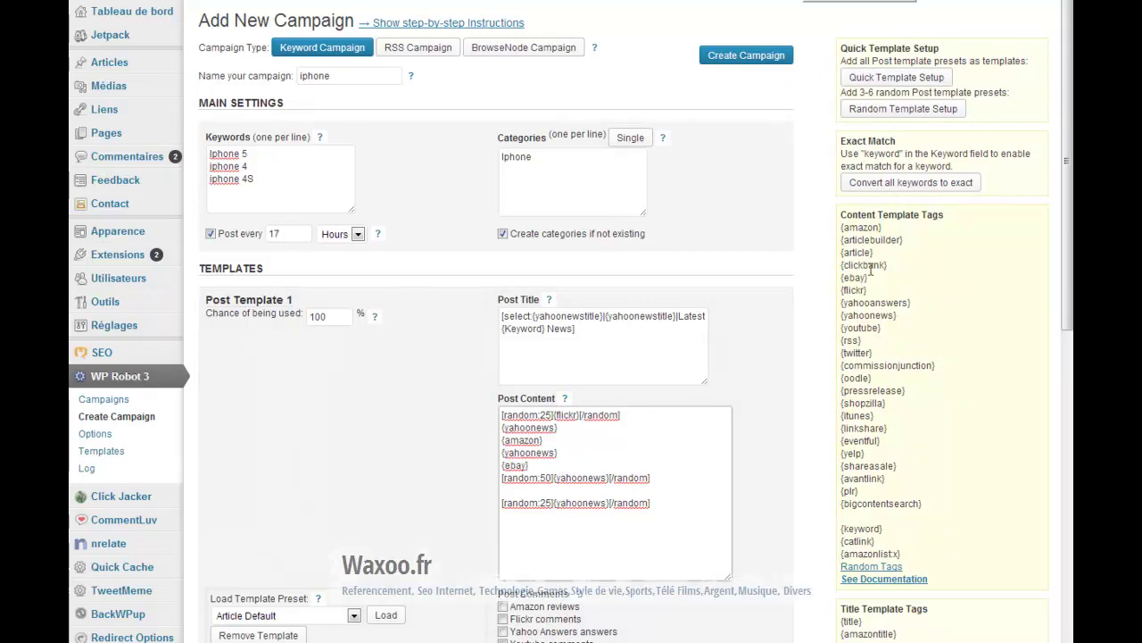
Step: Copy the {youtube} content tag onto a line of its own at the end of the post content
left_click_drag(883, 330, 837, 329)
left_click(870, 328)
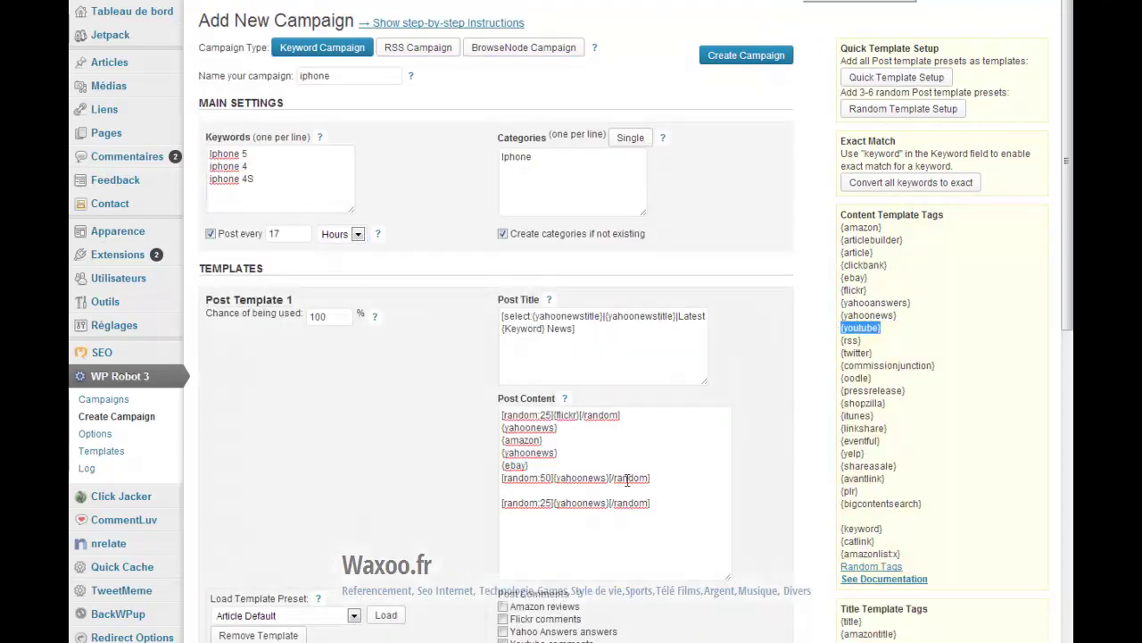
left_click(512, 521)
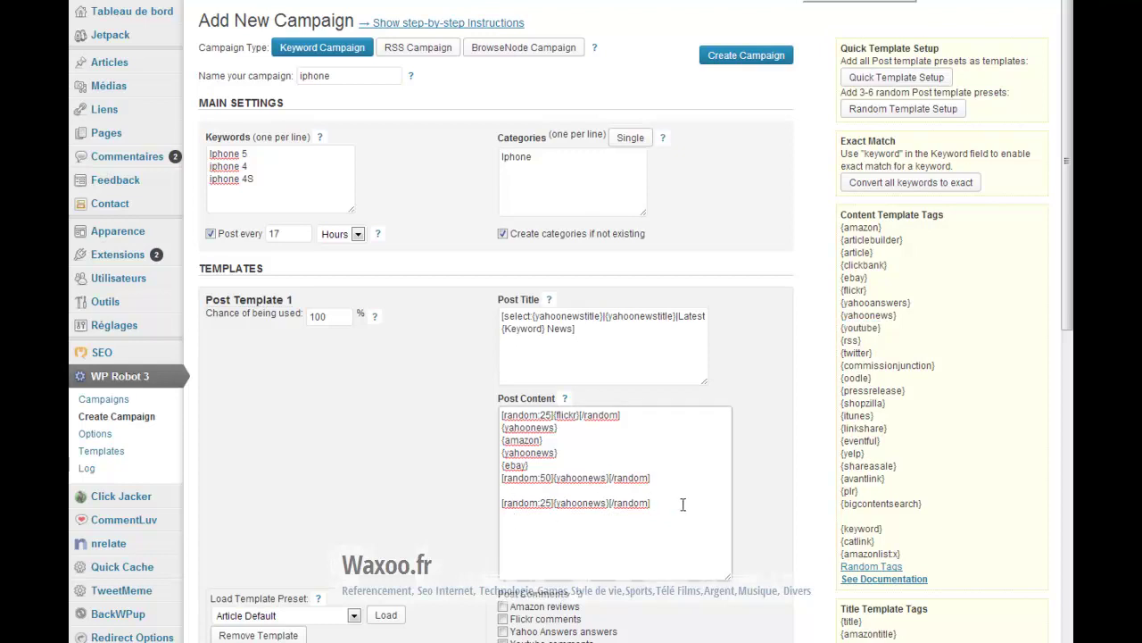
key("ctrl+v")
Step: Copy the {articlebuilder} content tag into the blank line between the [random:50] and second [random:25] lines of the post content
left_click_drag(916, 241, 840, 239)
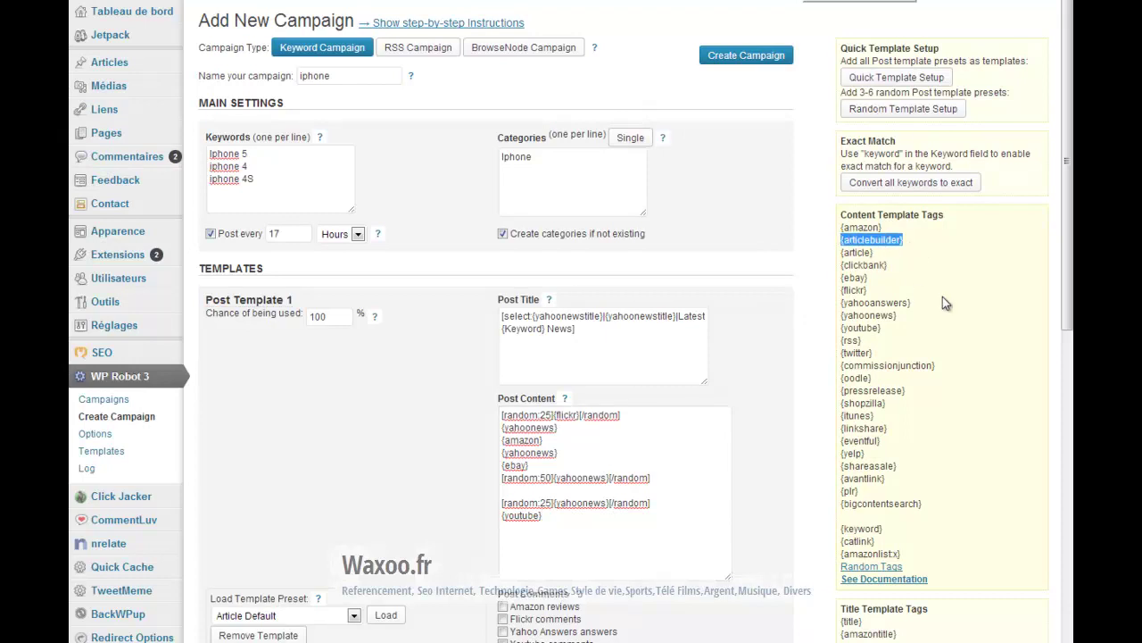
left_click(599, 502)
key("ctrl+v")
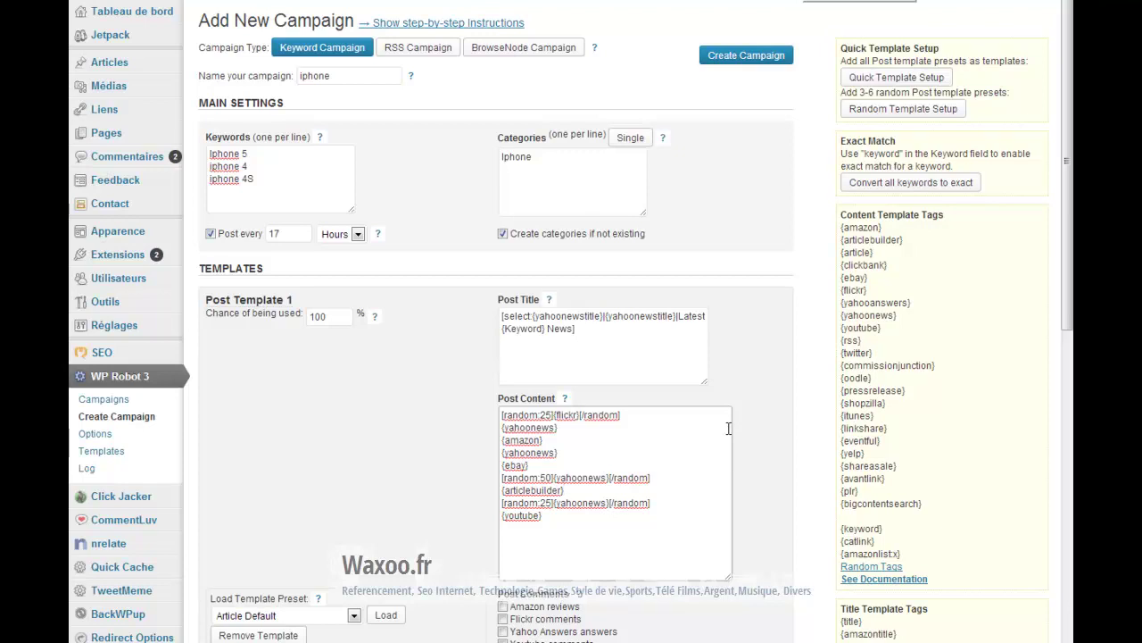
Step: Copy the {clickbank} content tag onto a line of its own below {youtube} in the post content
left_click_drag(889, 265, 841, 272)
right_click(861, 267)
left_click(901, 280)
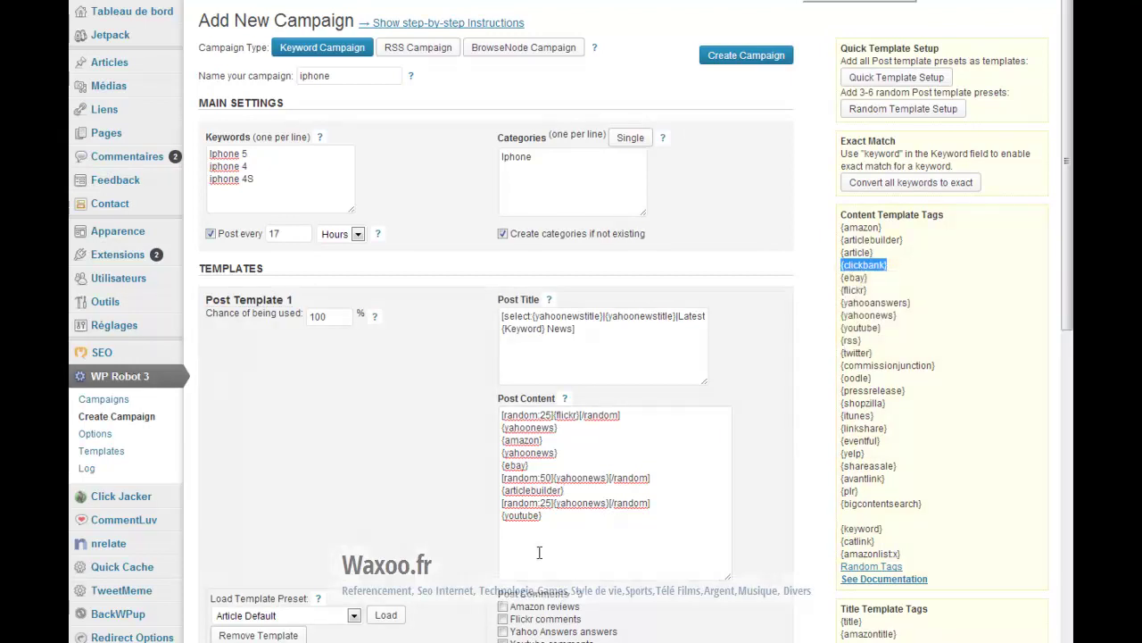
left_click(524, 528)
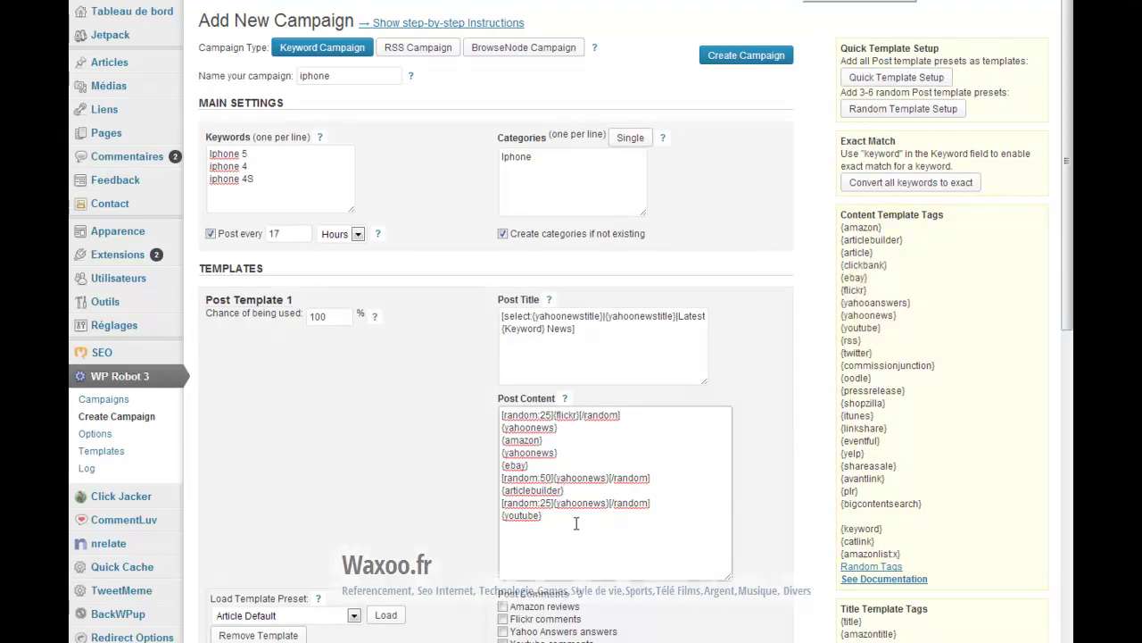
key("ctrl+v")
left_click(416, 454)
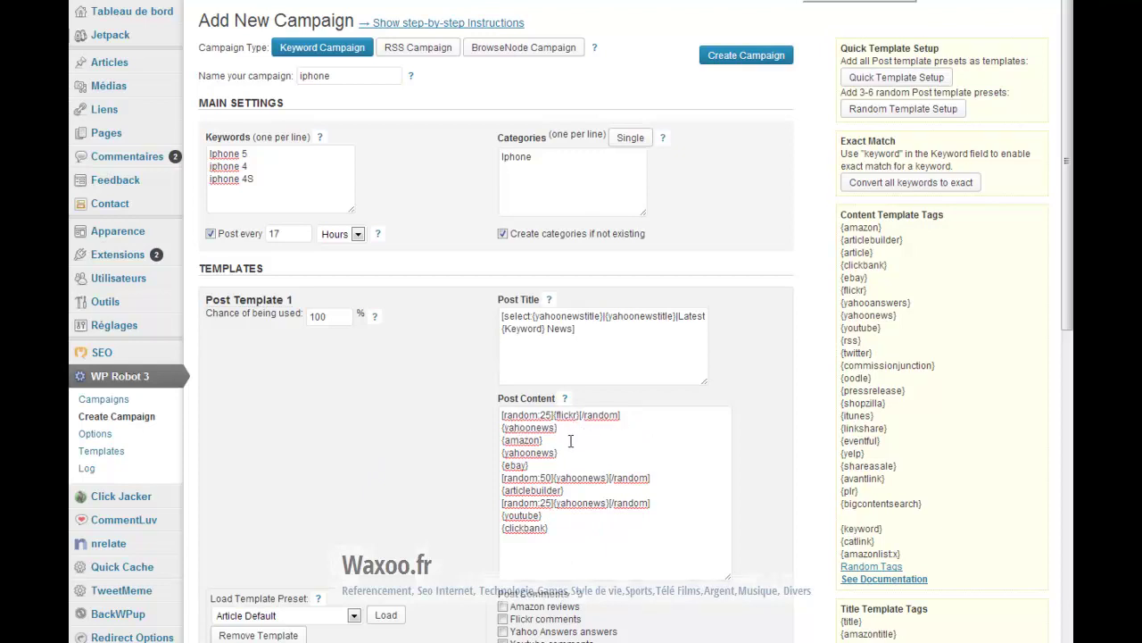
left_click_drag(503, 440, 526, 465)
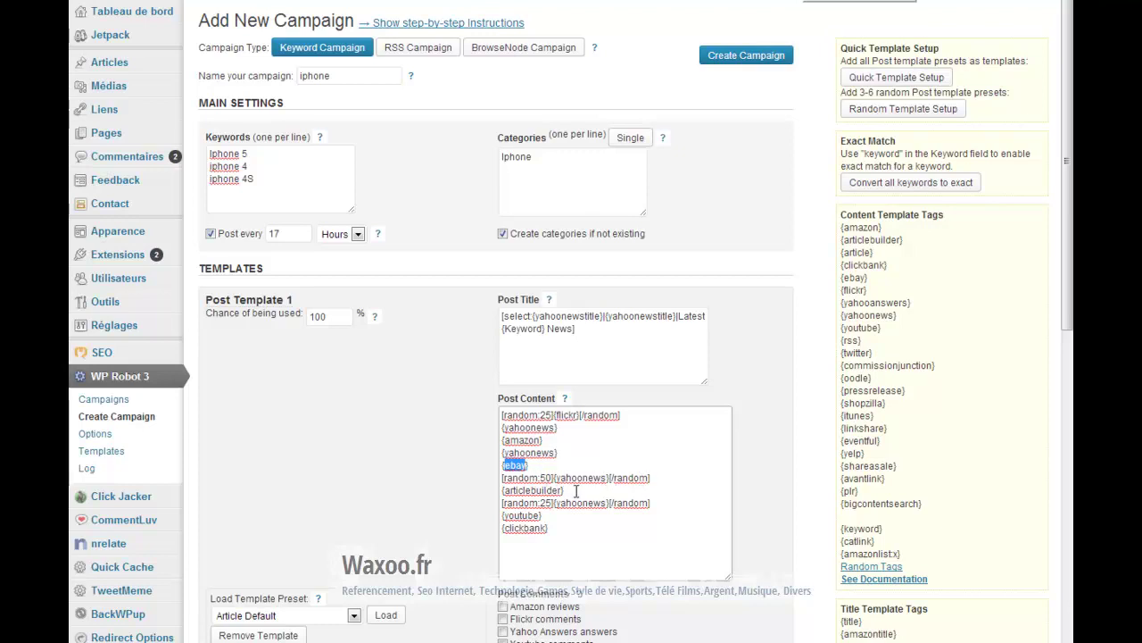
left_click_drag(575, 491, 505, 492)
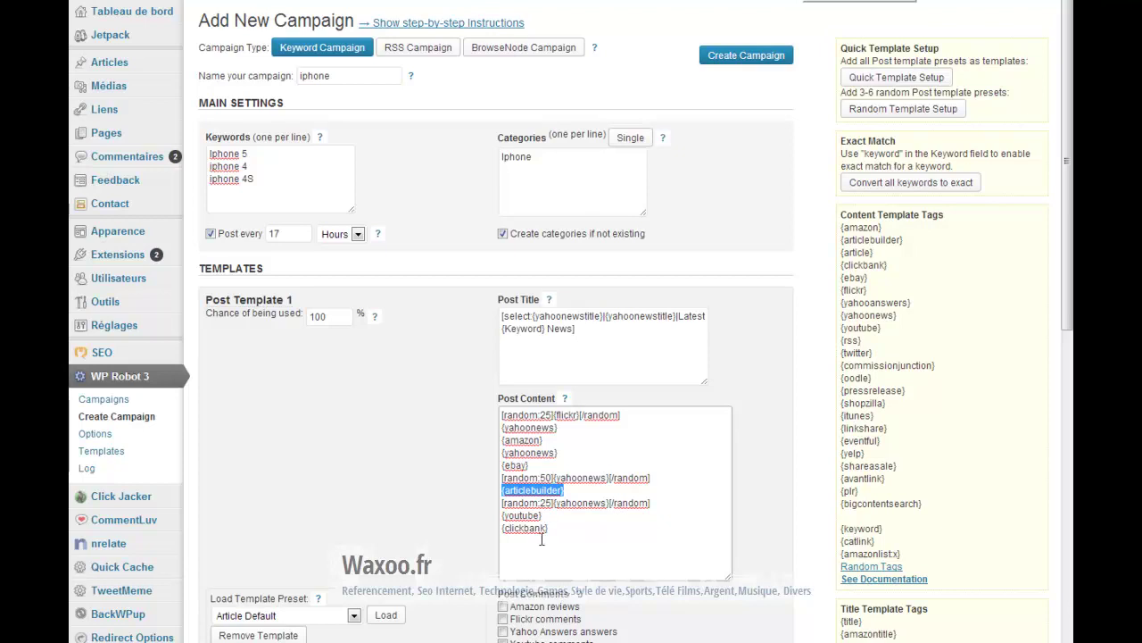
Step: Enable Amazon reviews and Yahoo Answers answers as post comments for Post Template 1
scroll(538, 603, "down", 2)
scroll(531, 605, "down", 2)
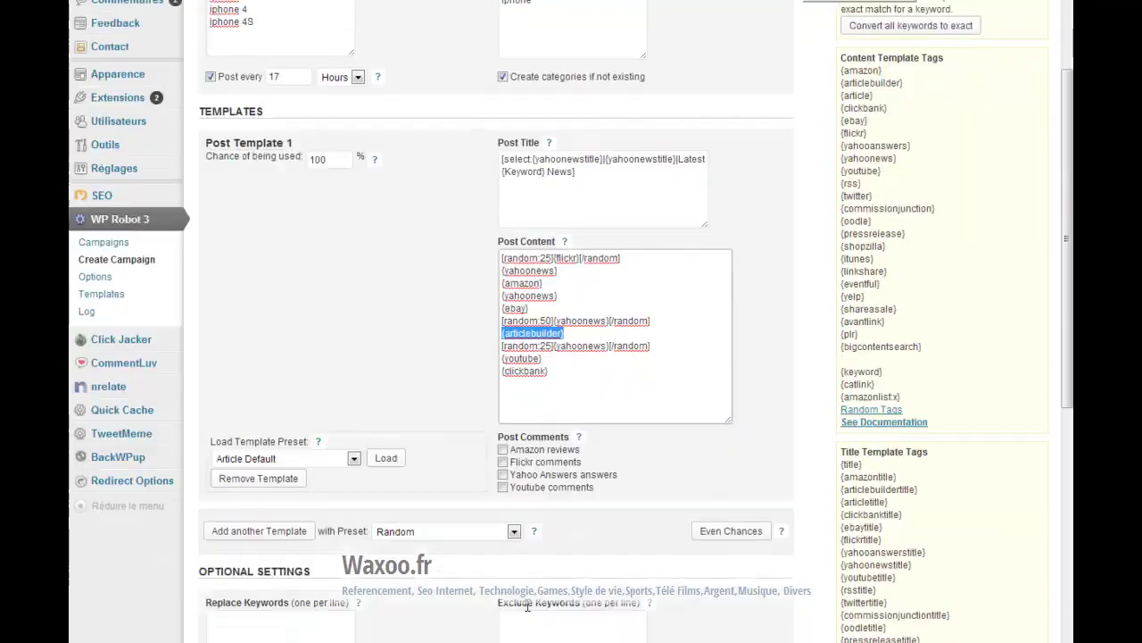
left_click(503, 451)
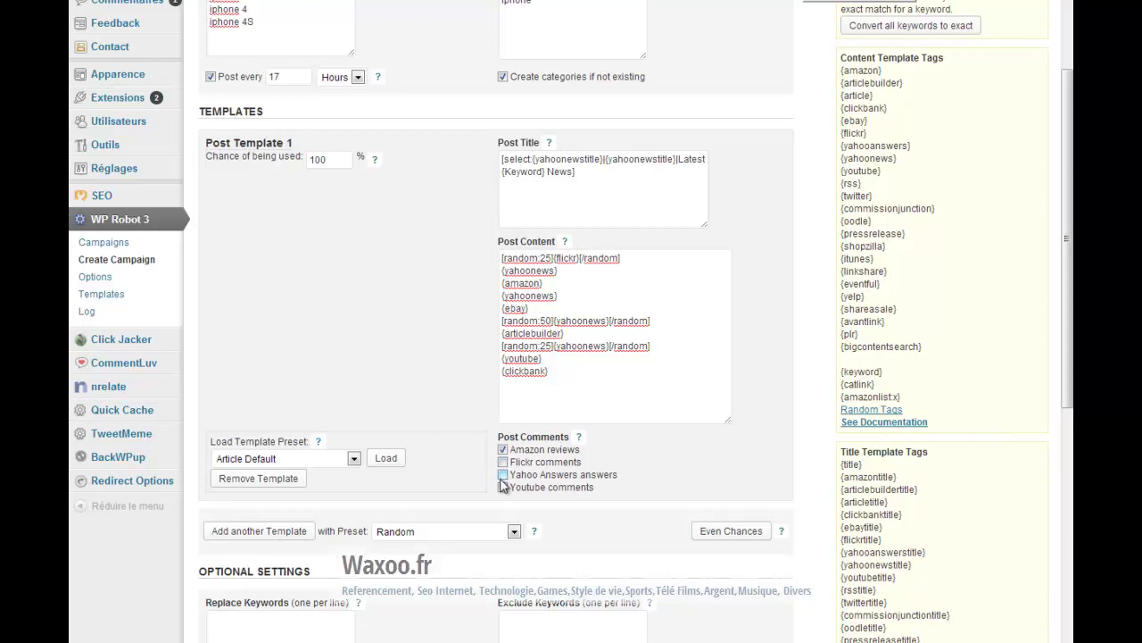
left_click(503, 475)
Step: Set the campaign's Amazon department to Apparel and its eBay category to Electronics in the optional settings
scroll(557, 536, "down", 3)
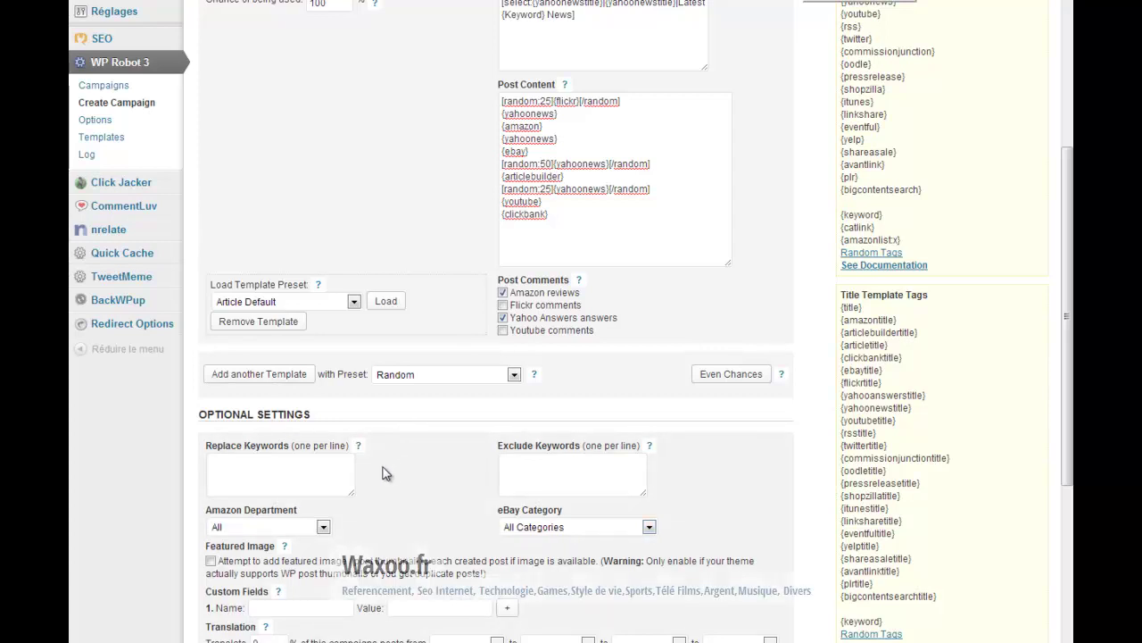
left_click(315, 472)
left_click(551, 469)
left_click(290, 529)
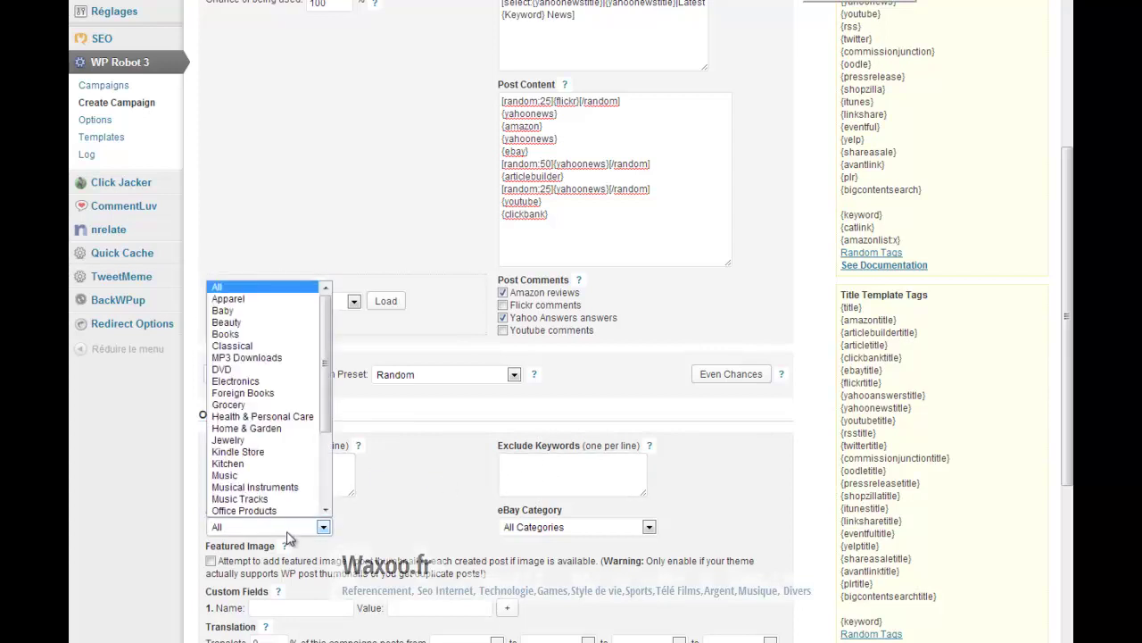
mouse_move(327, 344)
left_mouse_down()
mouse_move(325, 419)
mouse_move(323, 330)
left_mouse_up()
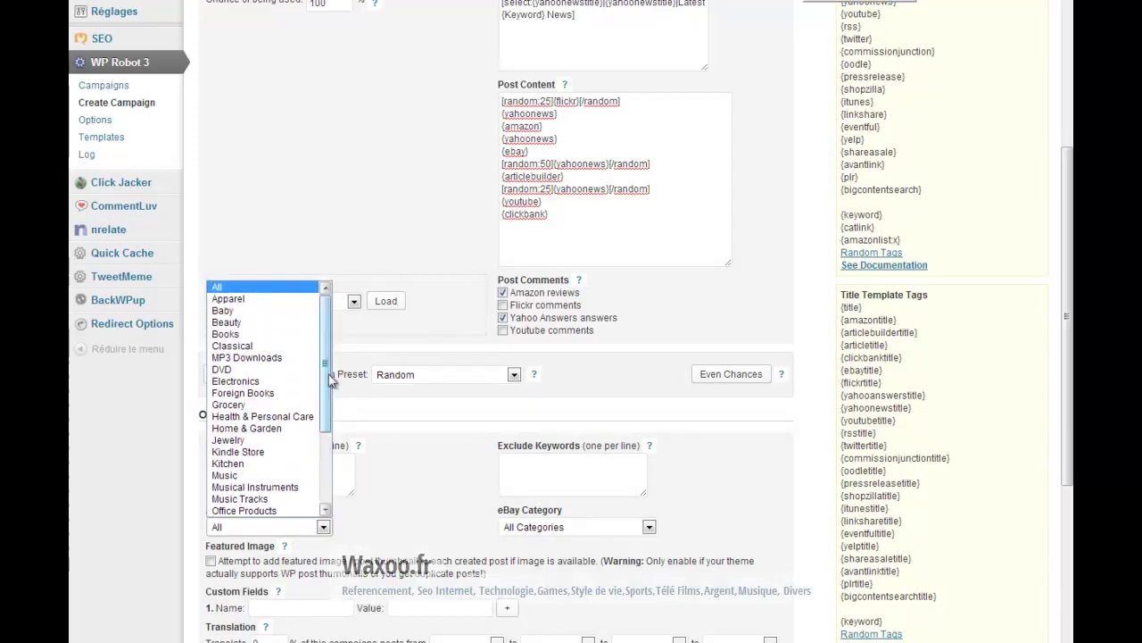
left_click(297, 301)
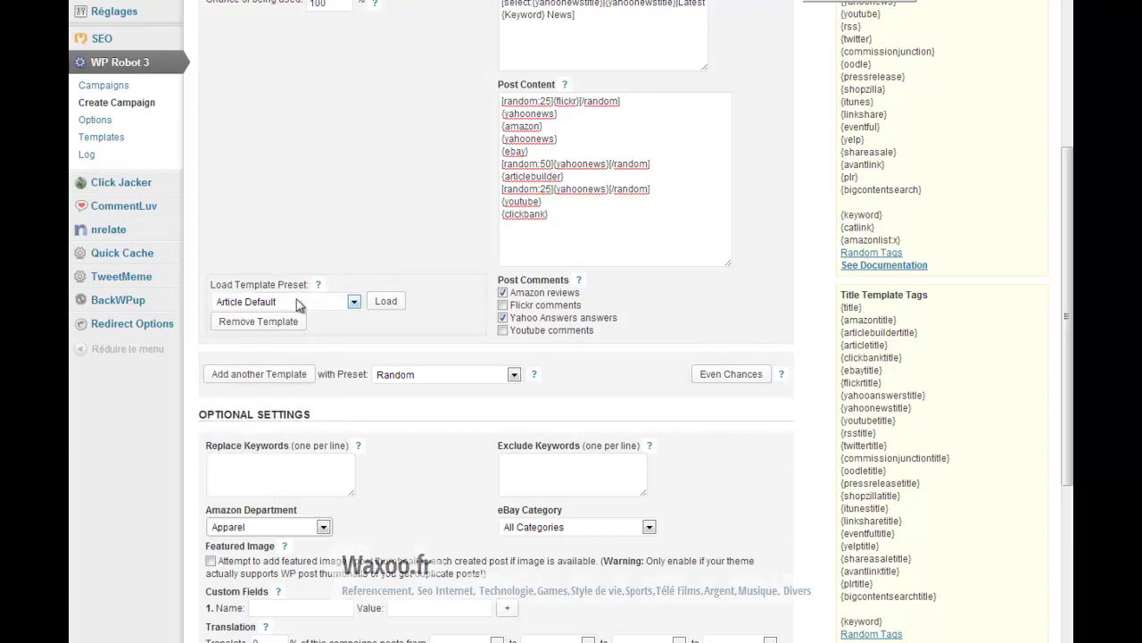
left_click(604, 531)
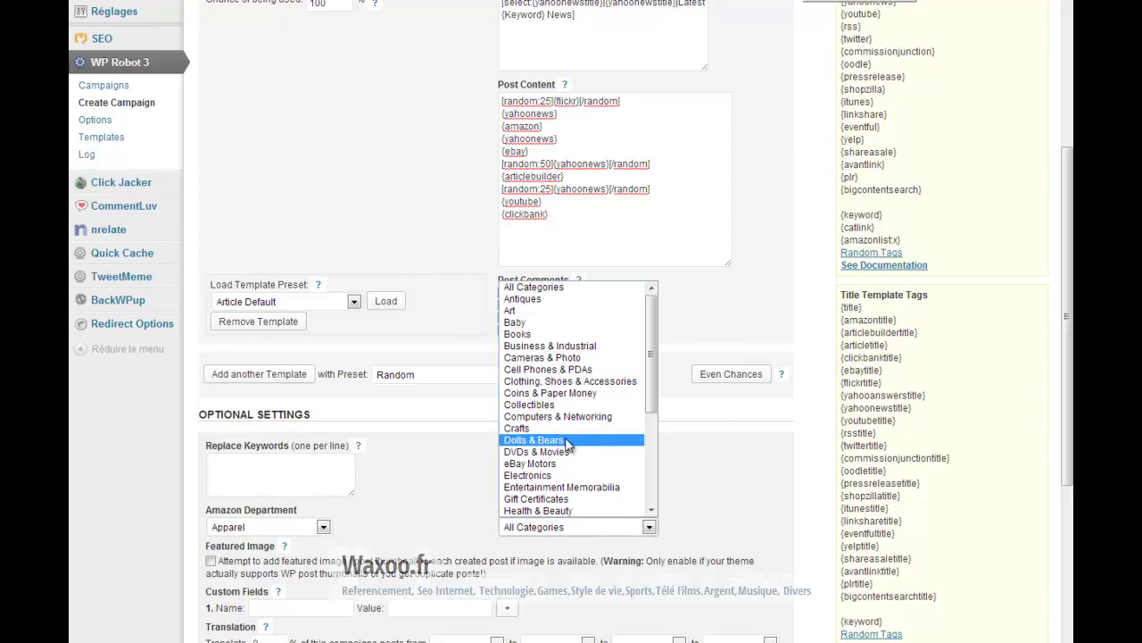
left_click(545, 476)
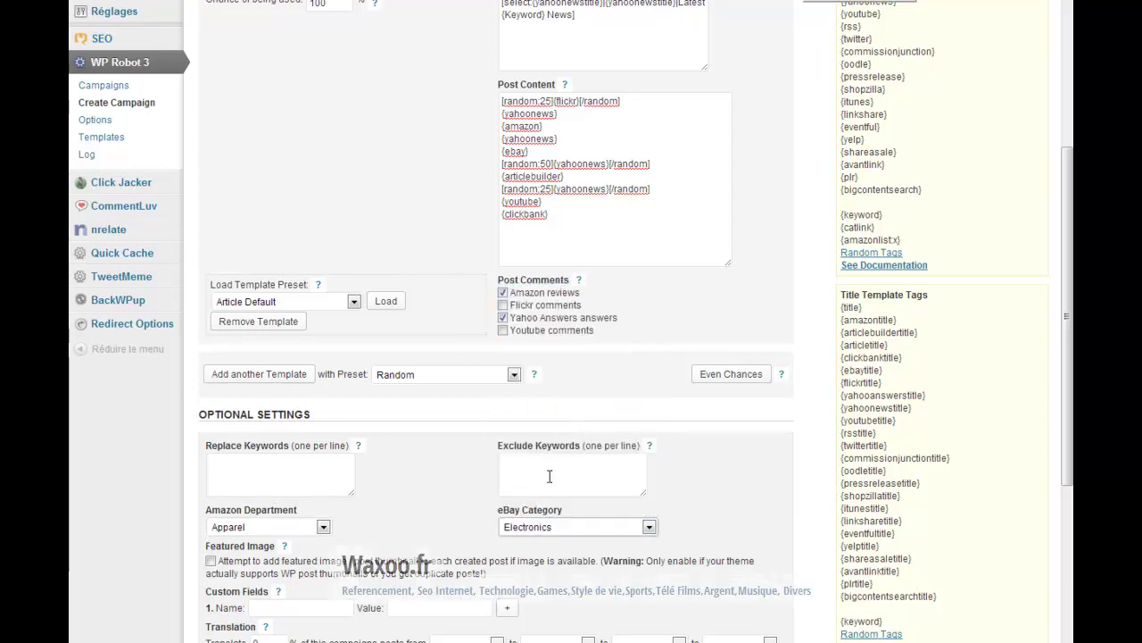
Step: Enable adding a featured image to each created post and create the iphone campaign
scroll(681, 529, "down", 3)
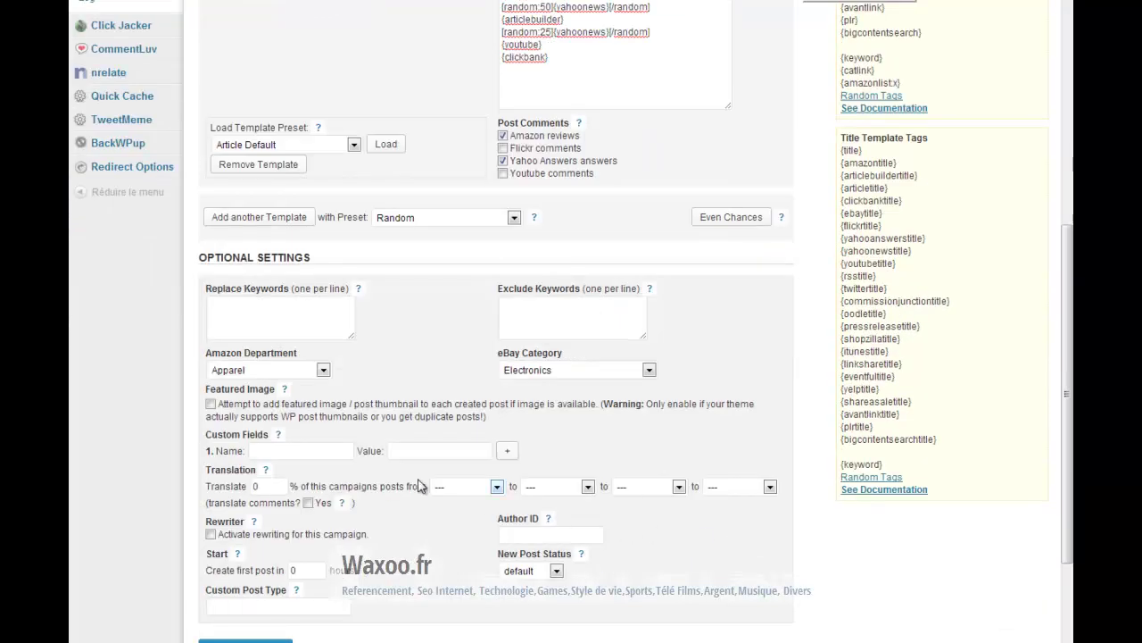
left_click(210, 405)
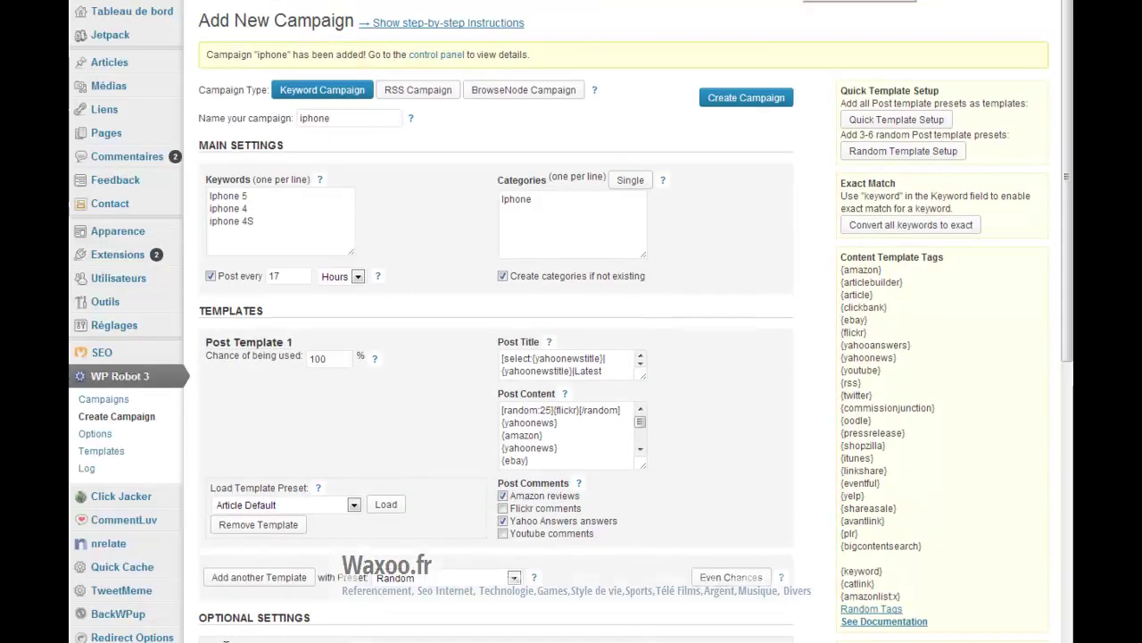
Step: From the campaigns list, immediately create a post for the iphone campaign with keywords Iphone 5, iphone 4 and iphone 4S
left_click(111, 402)
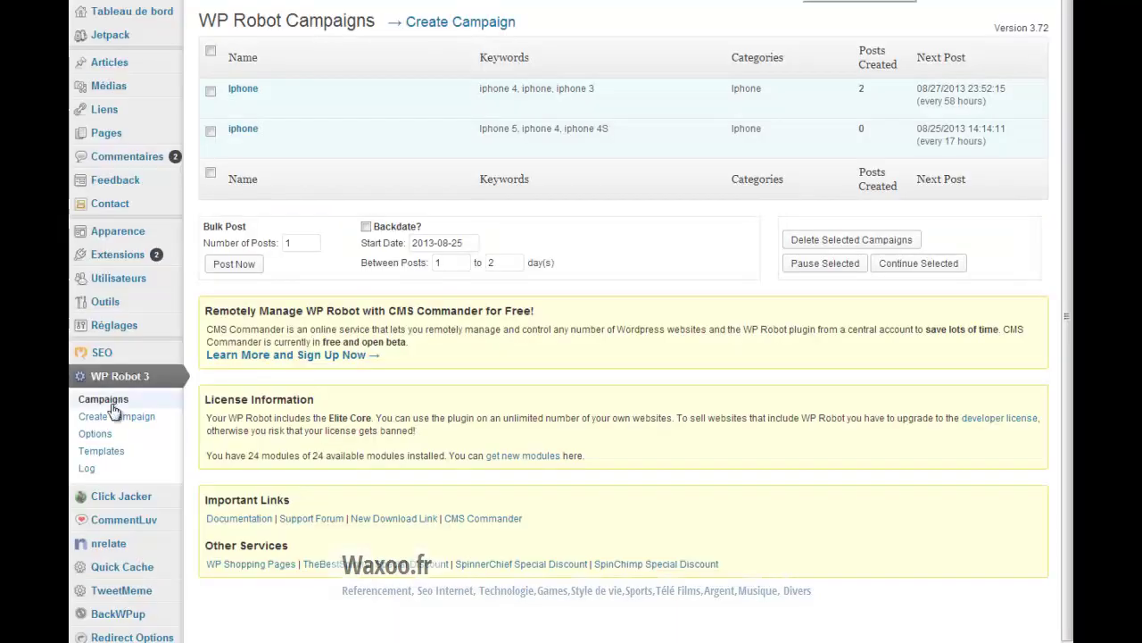
mouse_move(357, 143)
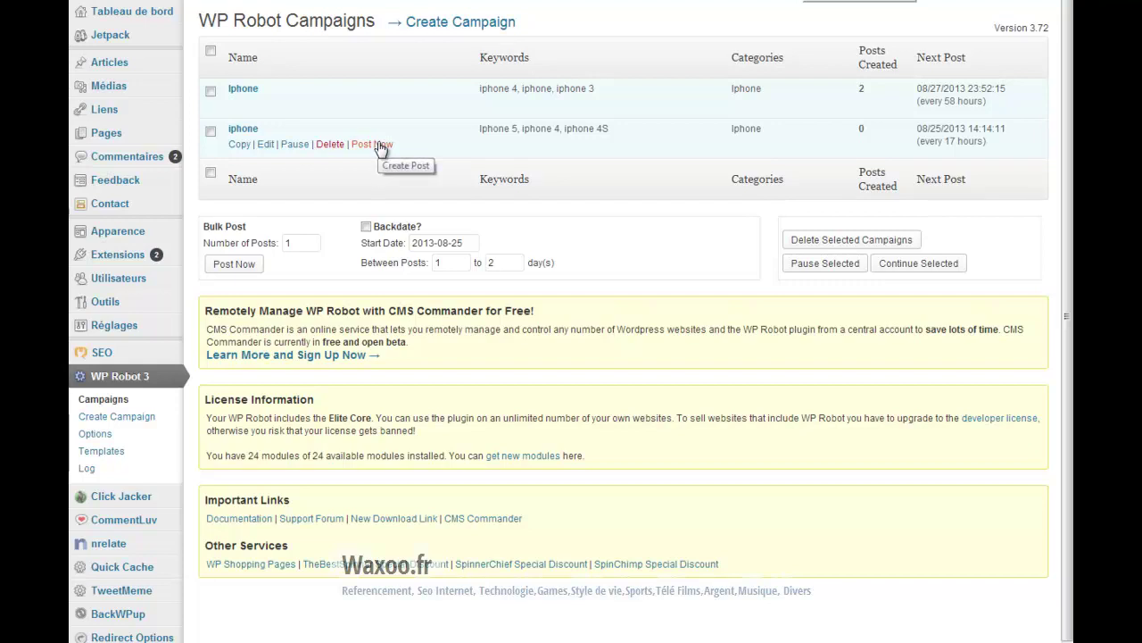
left_click(381, 145)
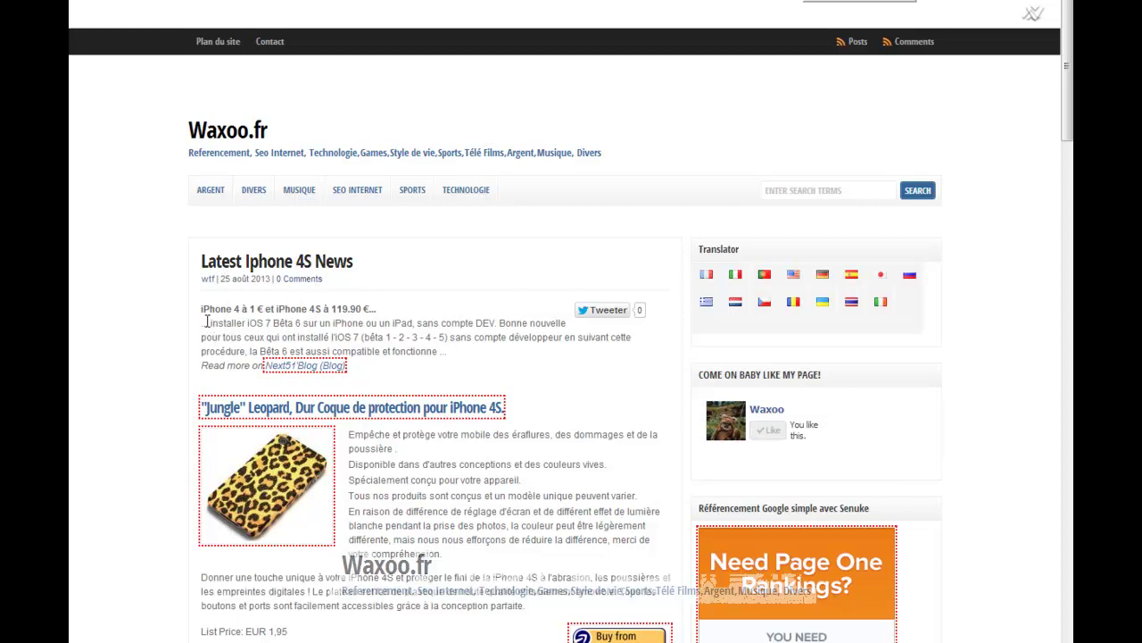
Step: Examine the published "Latest Iphone 4S News" post on the site, including its news excerpts, Amazon product, eBay listing and YouTube video
left_click_drag(217, 323, 428, 393)
scroll(436, 398, "down", 1)
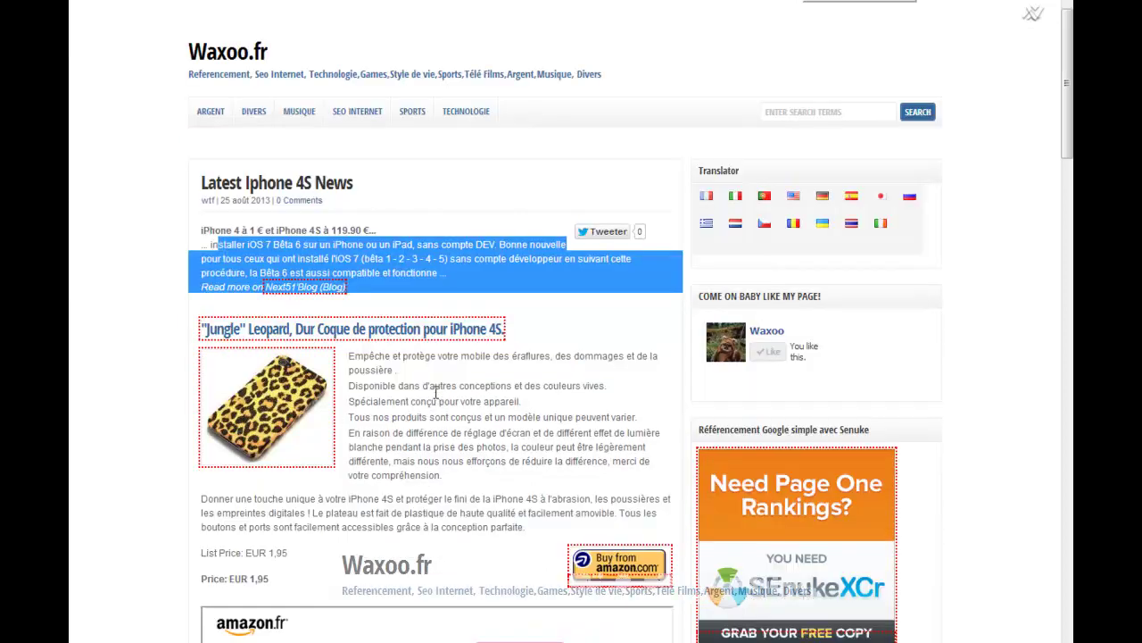
left_click_drag(357, 367, 416, 435)
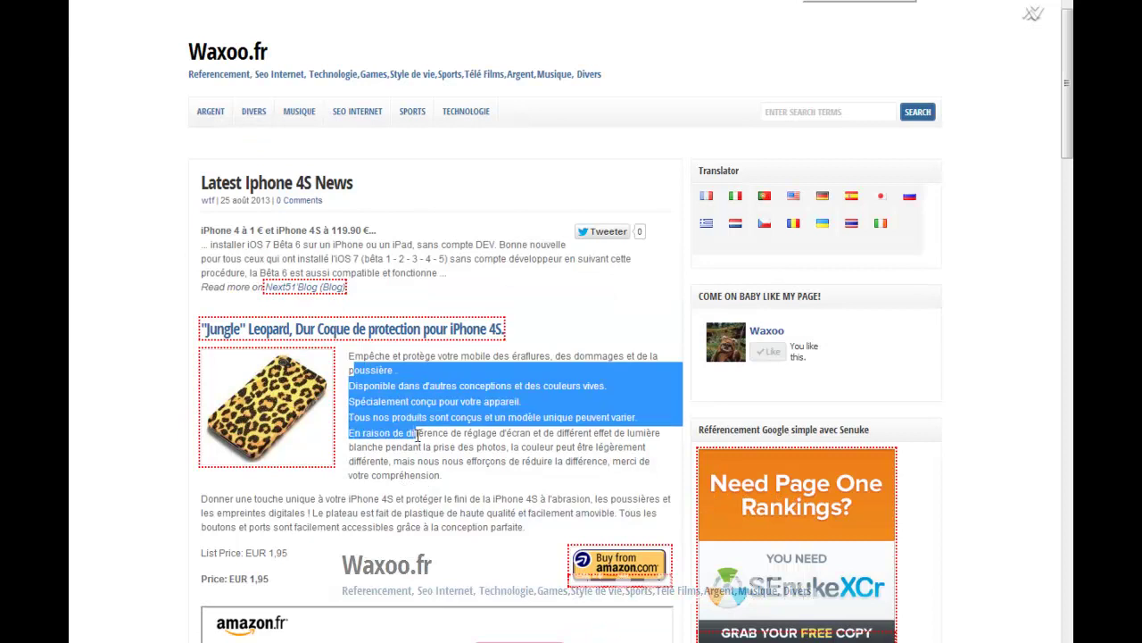
scroll(417, 435, "down", 3)
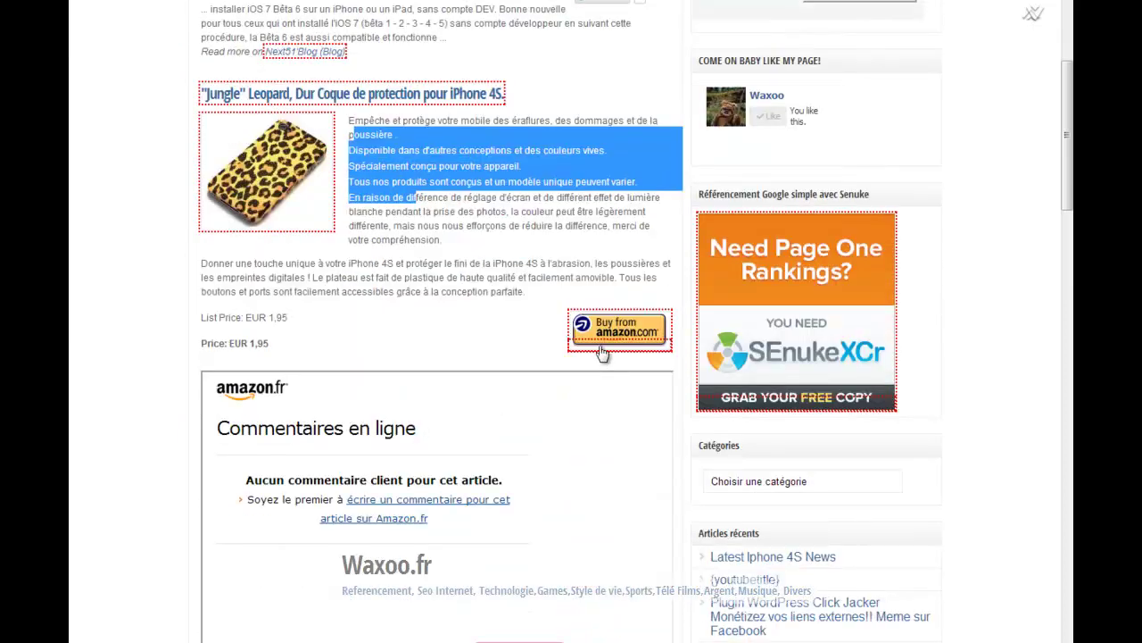
scroll(196, 411, "down", 7)
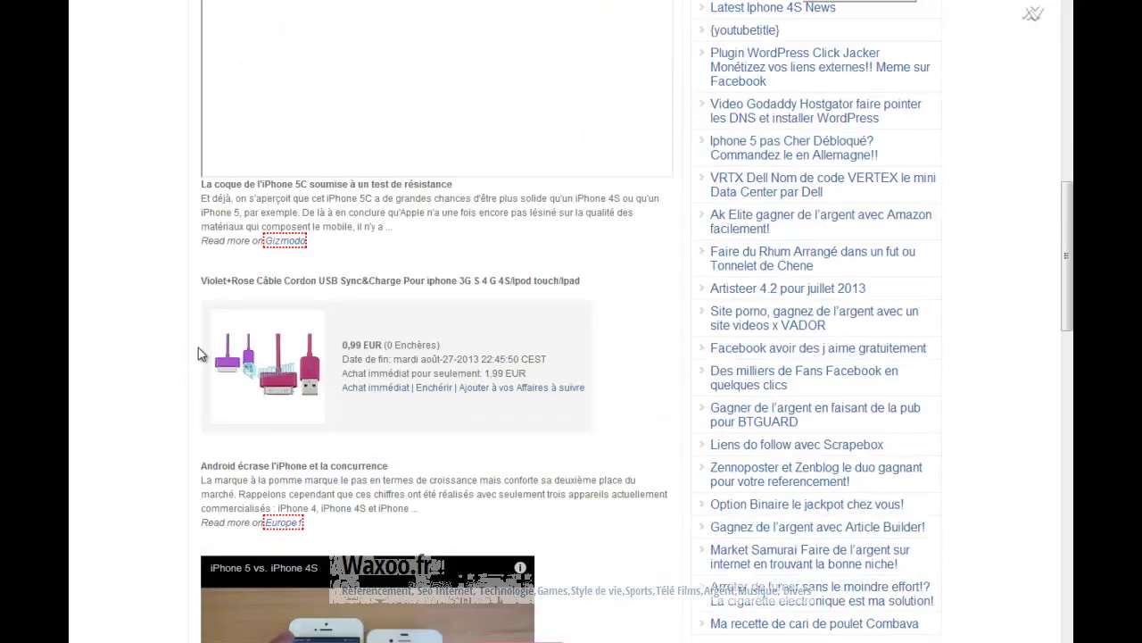
scroll(310, 371, "down", 3)
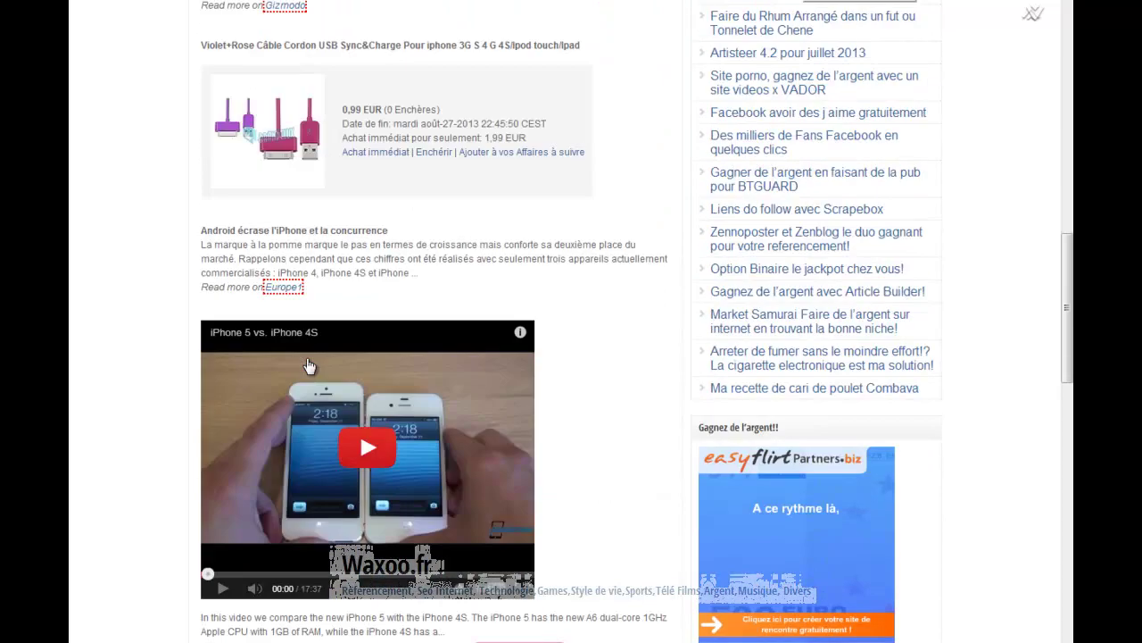
scroll(308, 366, "down", 3)
scroll(308, 366, "up", 2)
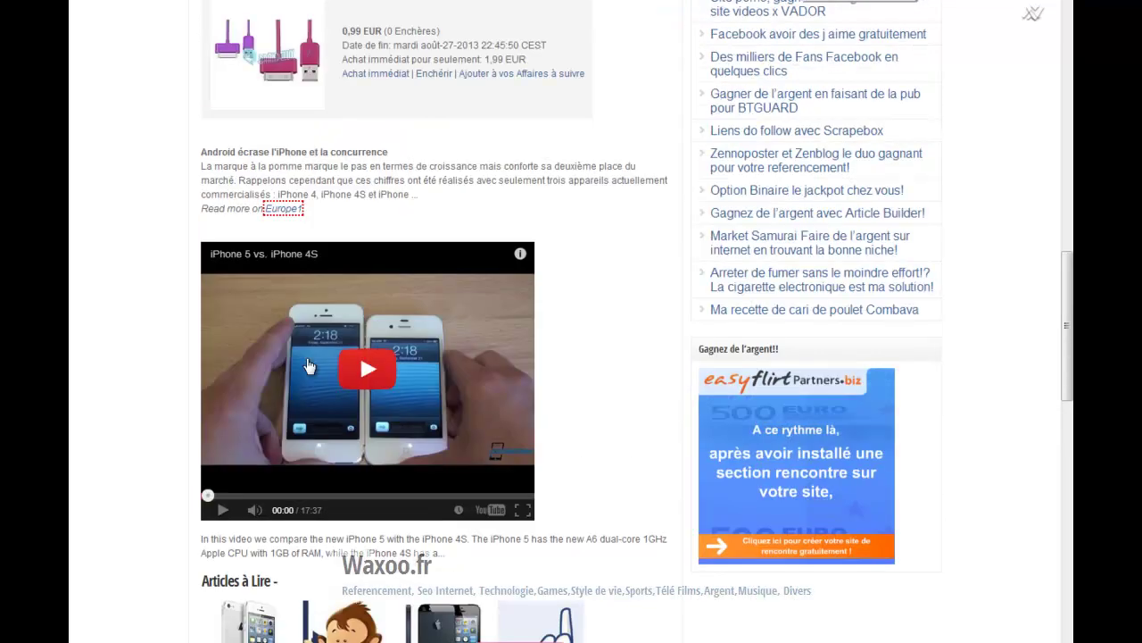
scroll(308, 366, "down", 1)
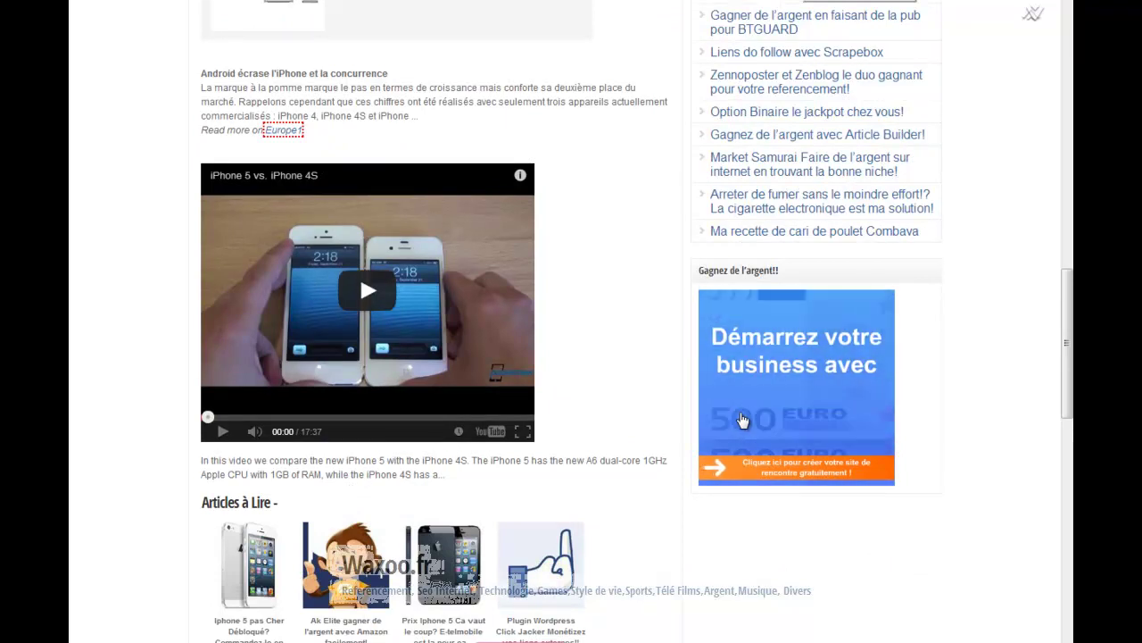
scroll(743, 420, "up", 9)
scroll(743, 419, "up", 6)
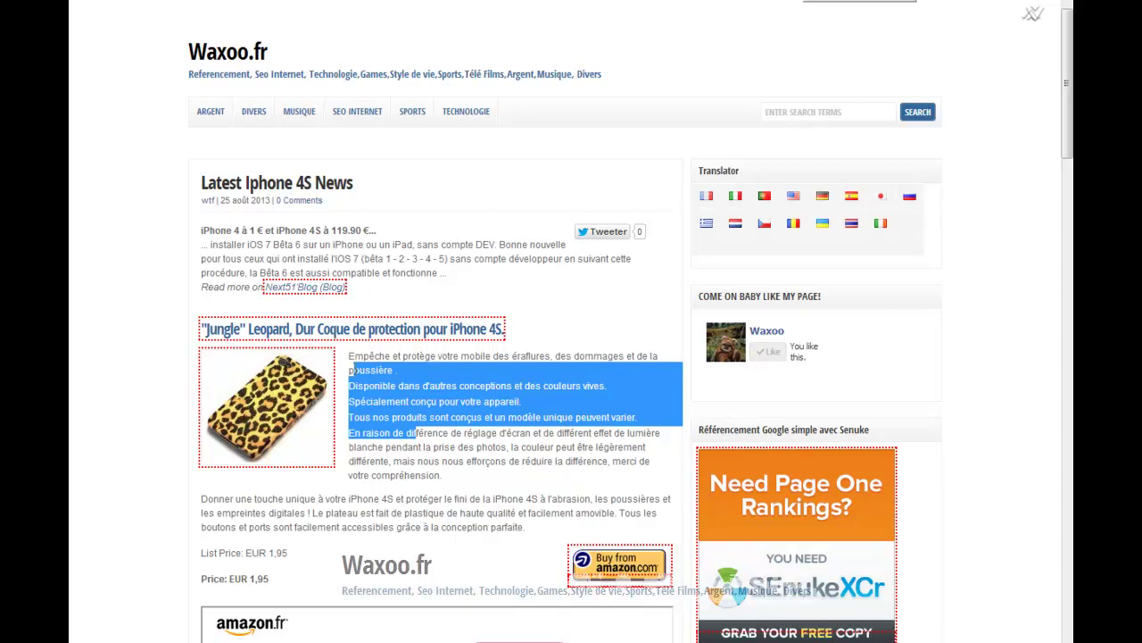
scroll(354, 368, "up", 1)
scroll(355, 369, "down", 4)
scroll(356, 371, "down", 2)
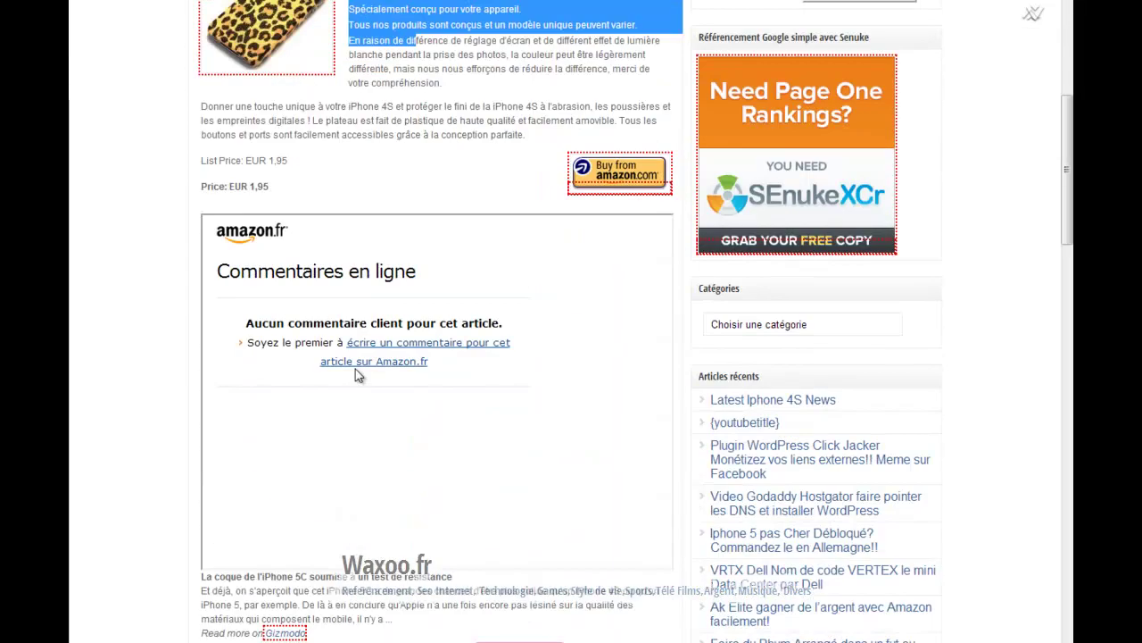